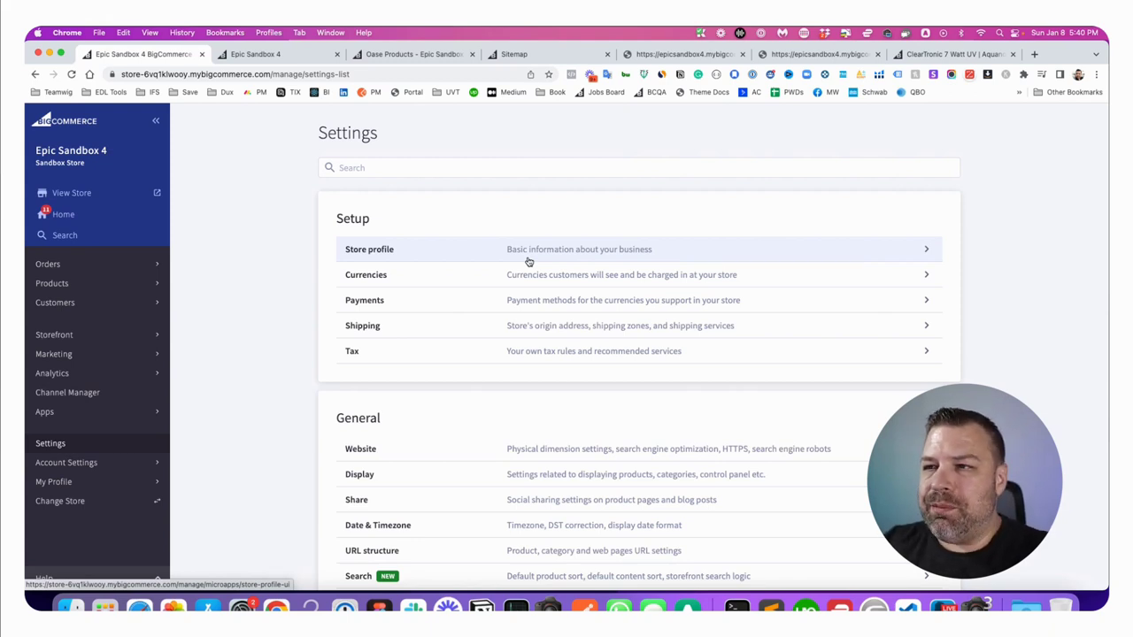
- On the storefront, open the Sample Producto Muy Grande product and find its Atlantic Water Gardens brand name
{"action": "left_click", "coordinate": [293, 55]}
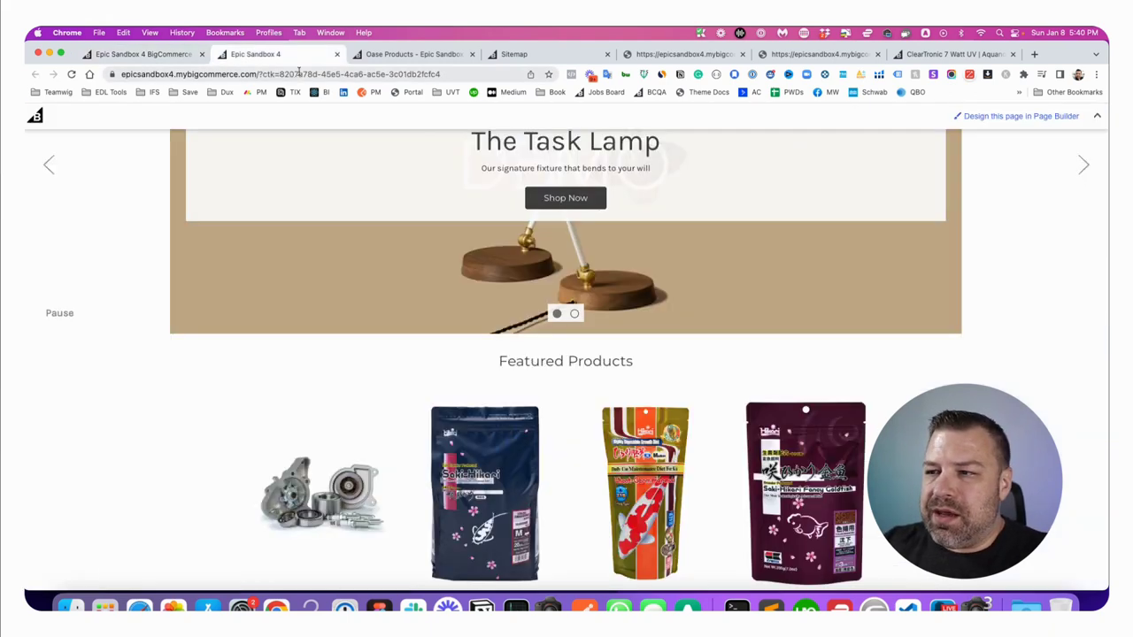
{"action": "scroll", "coordinate": [540, 430], "scroll_direction": "down", "scroll_amount": 10}
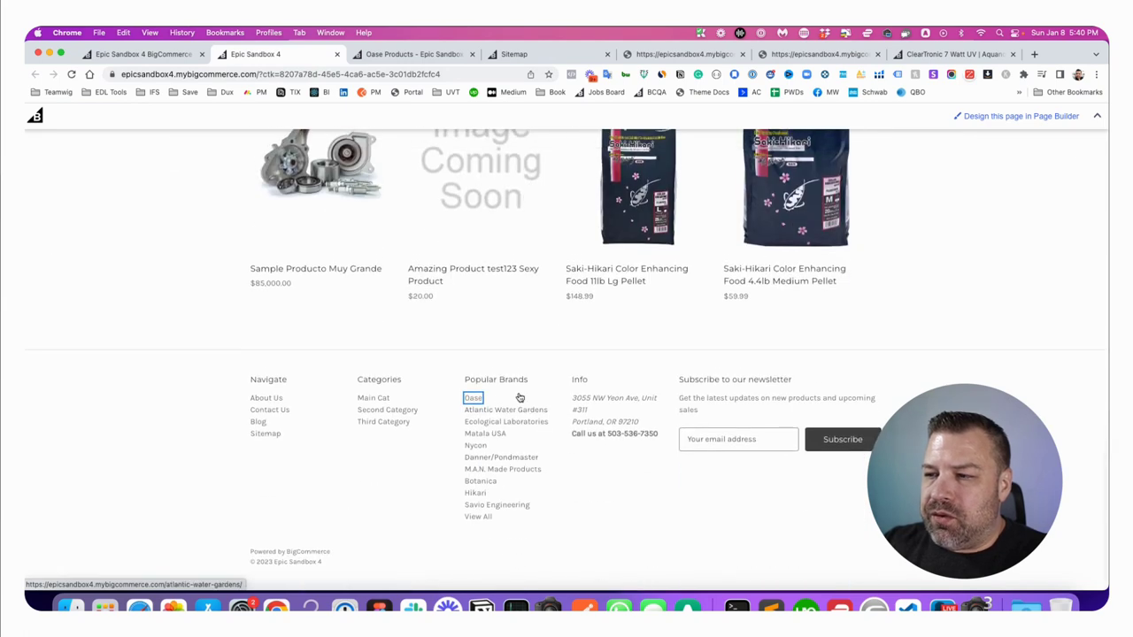
{"action": "left_click", "coordinate": [347, 208]}
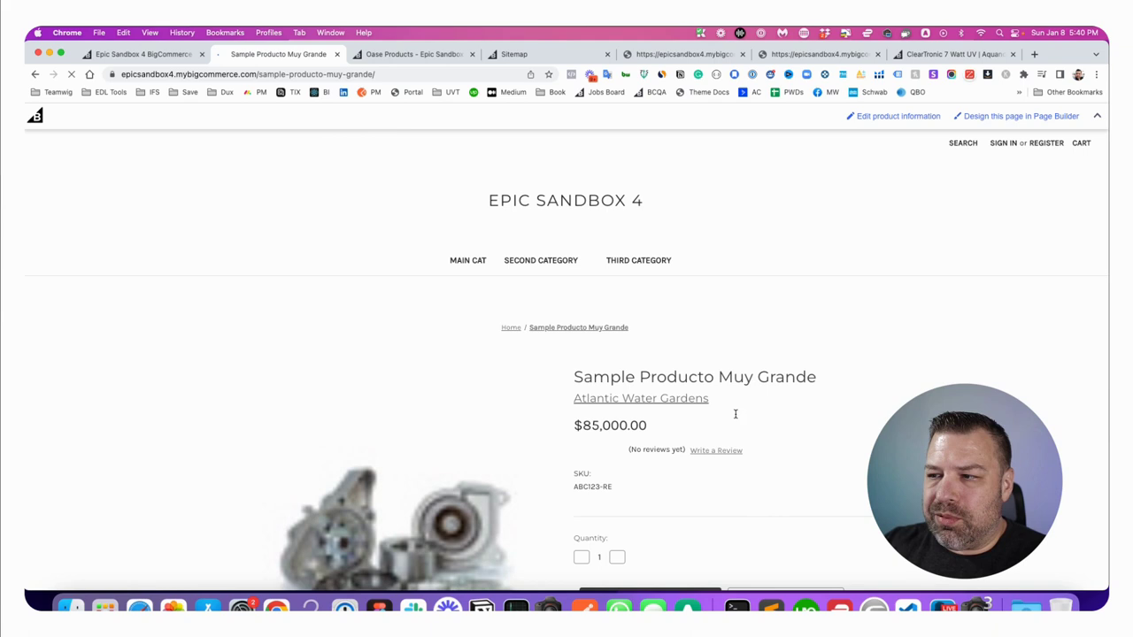
{"action": "scroll", "coordinate": [735, 414], "scroll_direction": "down", "scroll_amount": 2}
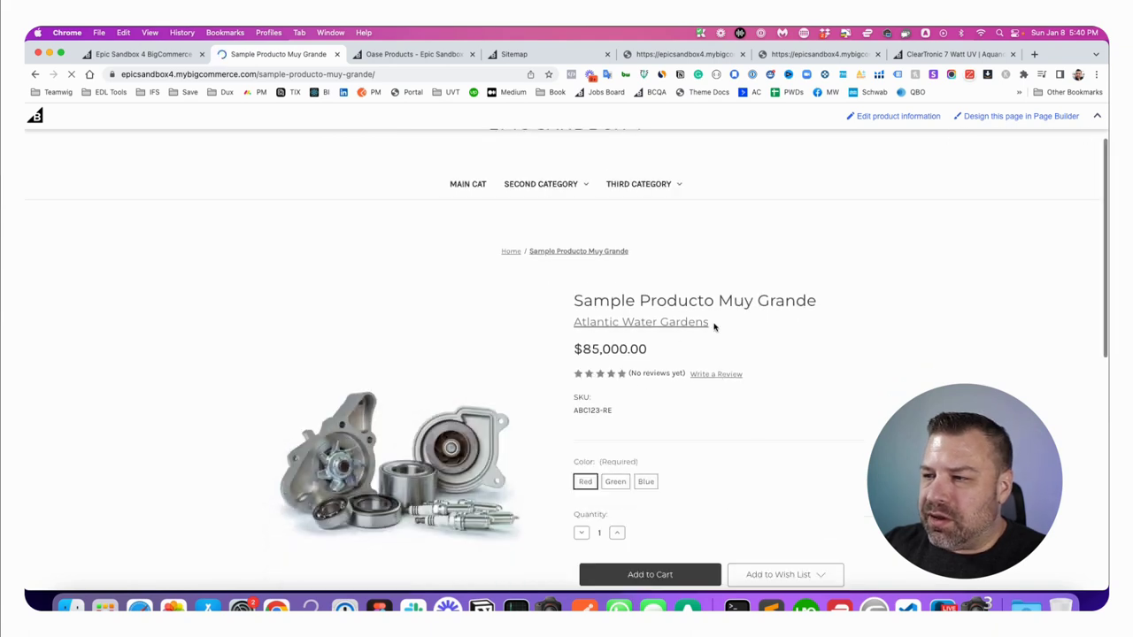
{"action": "left_click_drag", "start_coordinate": [716, 322], "coordinate": [568, 322]}
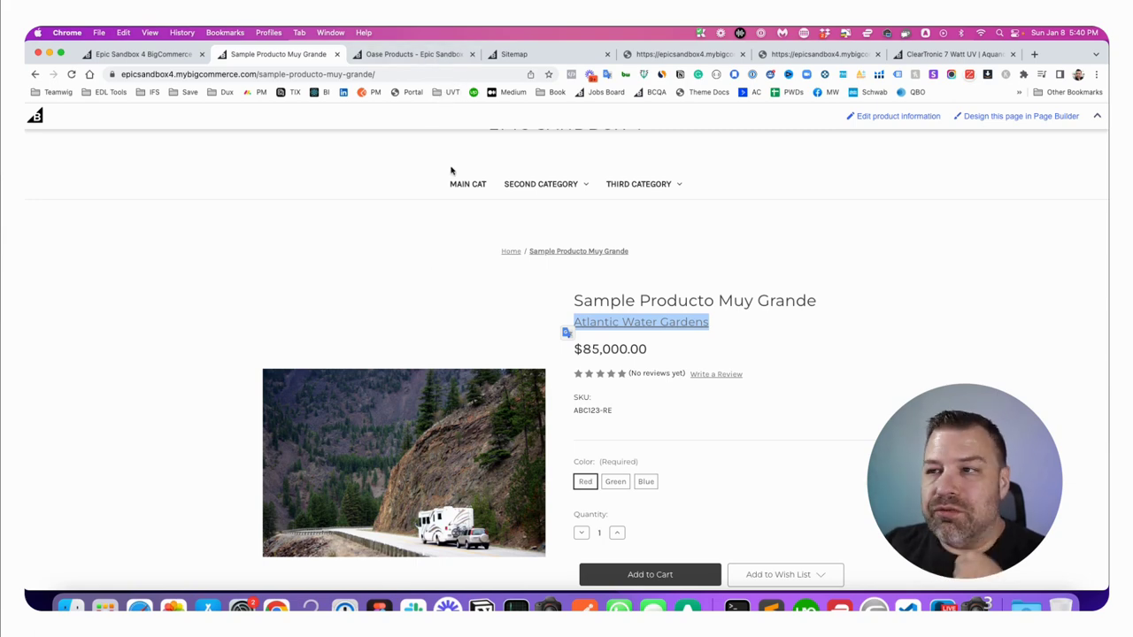
- Check the Oase Products brand page, then the Sitemap page's Brands list
{"action": "left_click", "coordinate": [416, 55]}
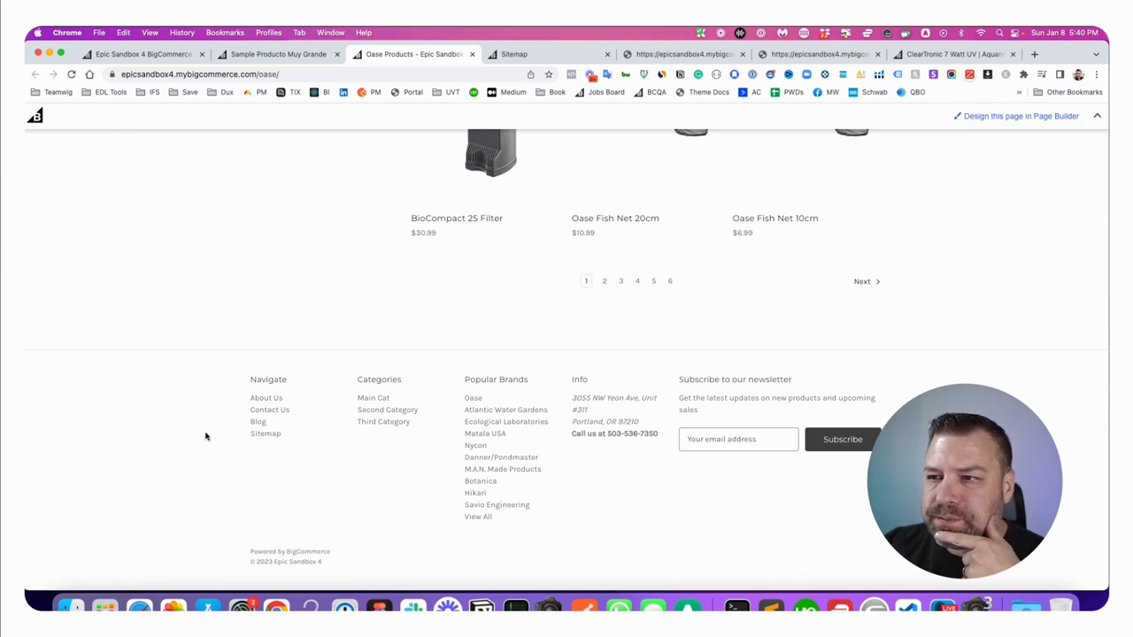
{"action": "left_click", "coordinate": [253, 434]}
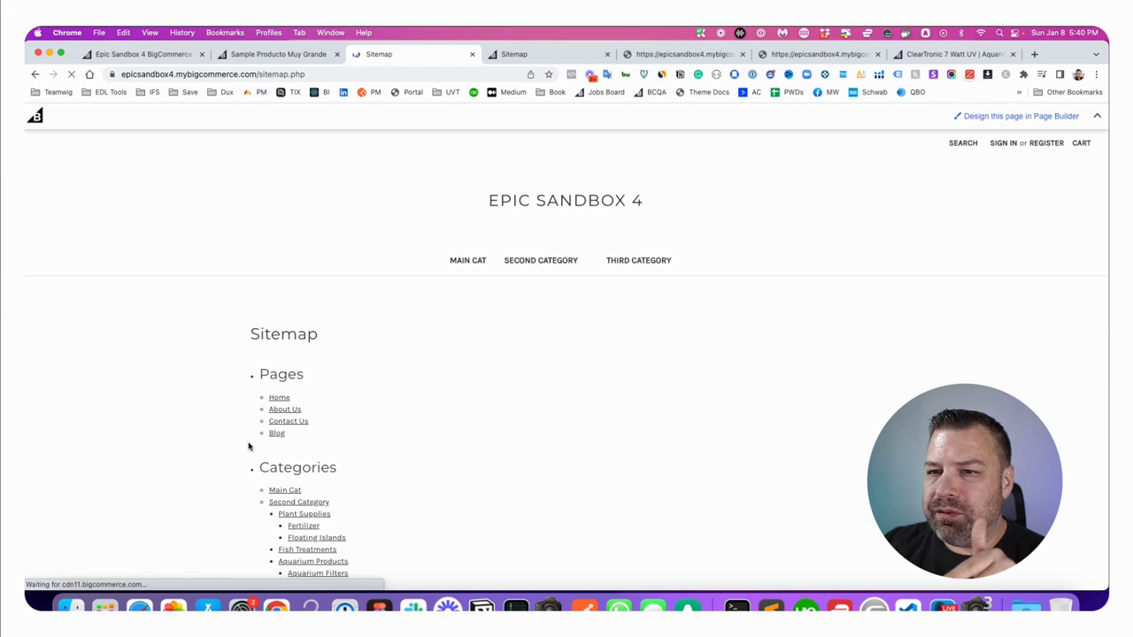
{"action": "scroll", "coordinate": [325, 397], "scroll_direction": "down", "scroll_amount": 10}
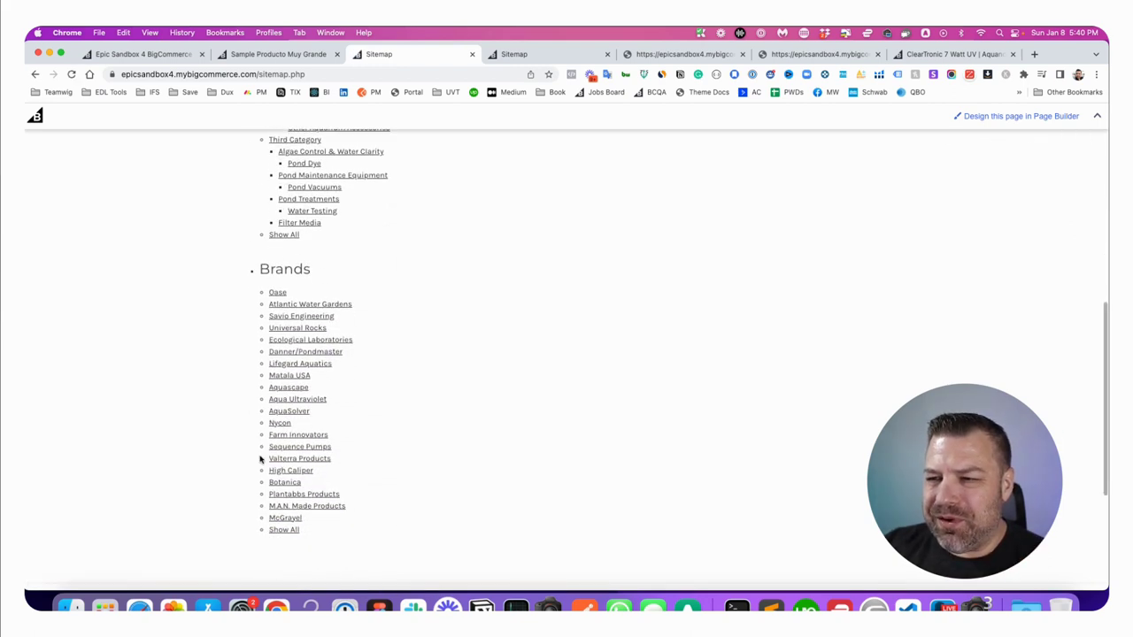
{"action": "left_click", "coordinate": [526, 54]}
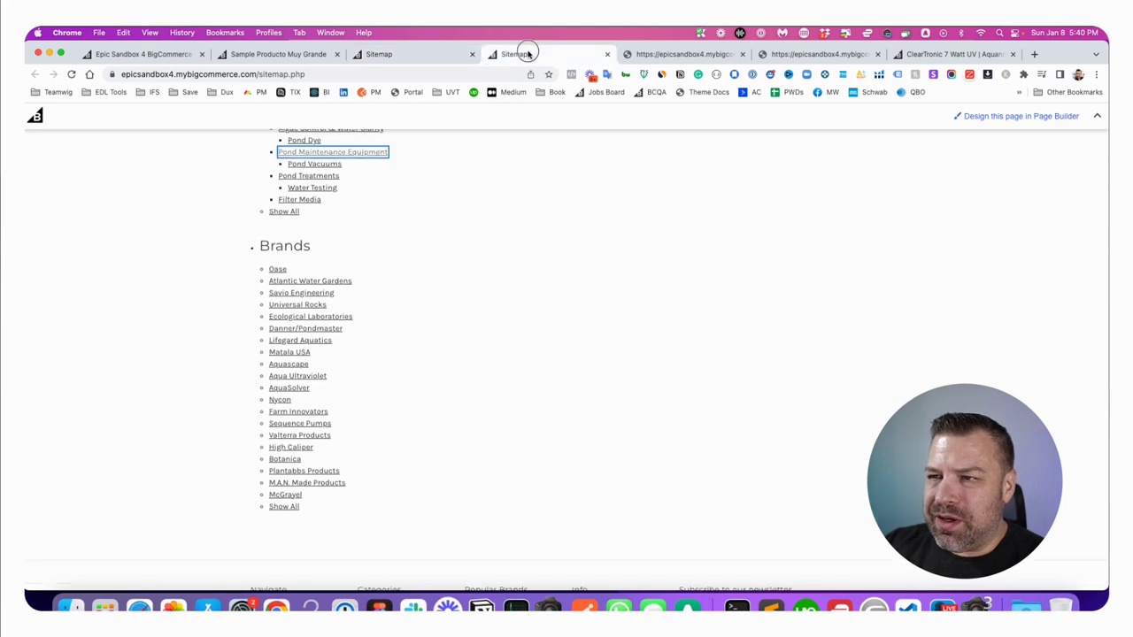
- Close the duplicate sitemap tab and highlight xmlsitemap.php in the XML sitemap index's address
{"action": "left_click", "coordinate": [607, 54]}
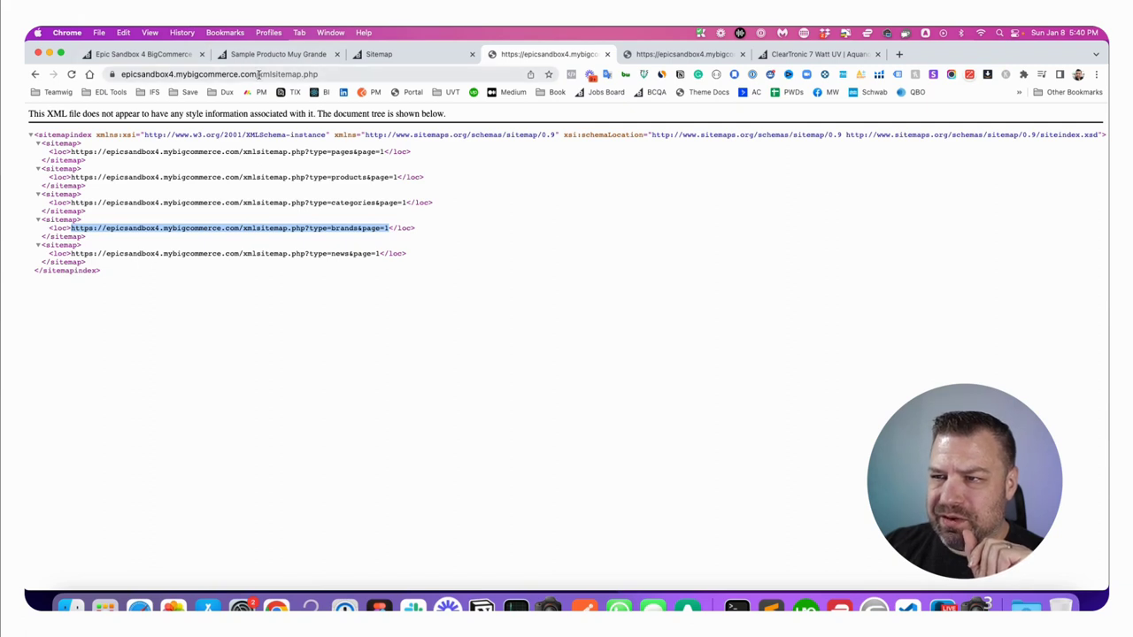
{"action": "left_click_drag", "start_coordinate": [259, 74], "coordinate": [326, 75]}
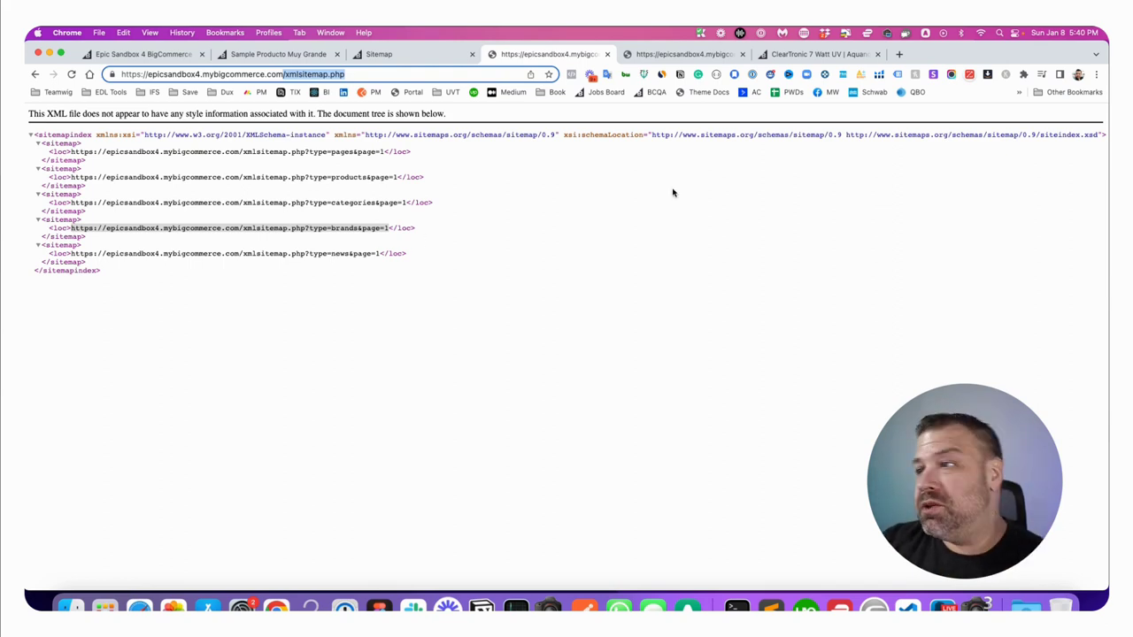
- Untick Show Product's Brand? under Settings > Display Product Settings and save
{"action": "left_click", "coordinate": [214, 57]}
{"action": "left_click", "coordinate": [160, 55]}
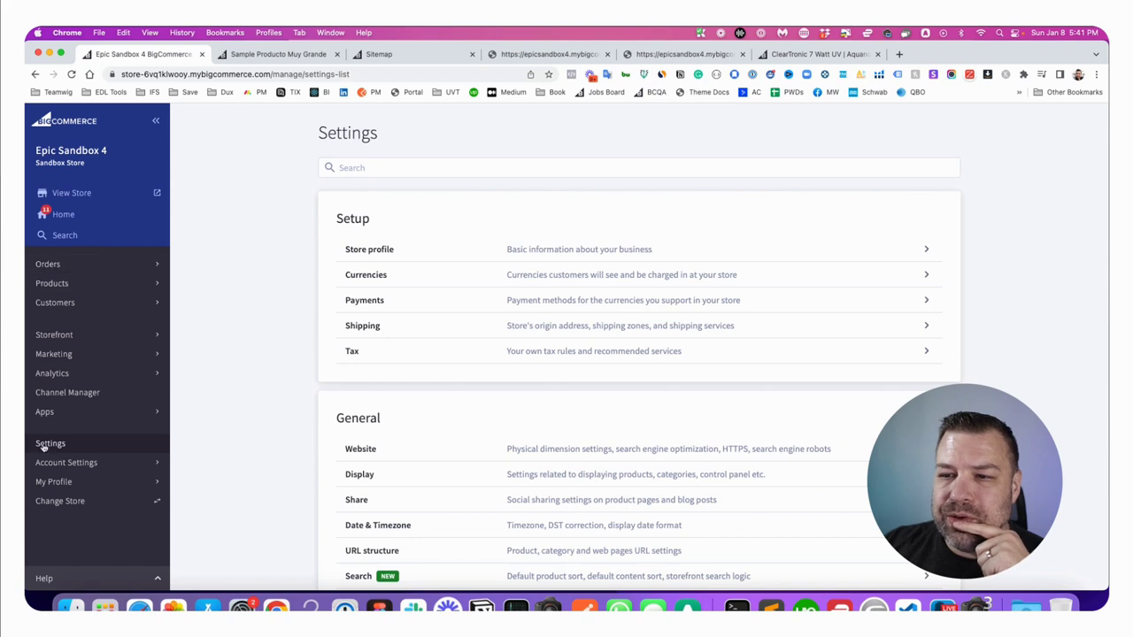
{"action": "left_click", "coordinate": [601, 478]}
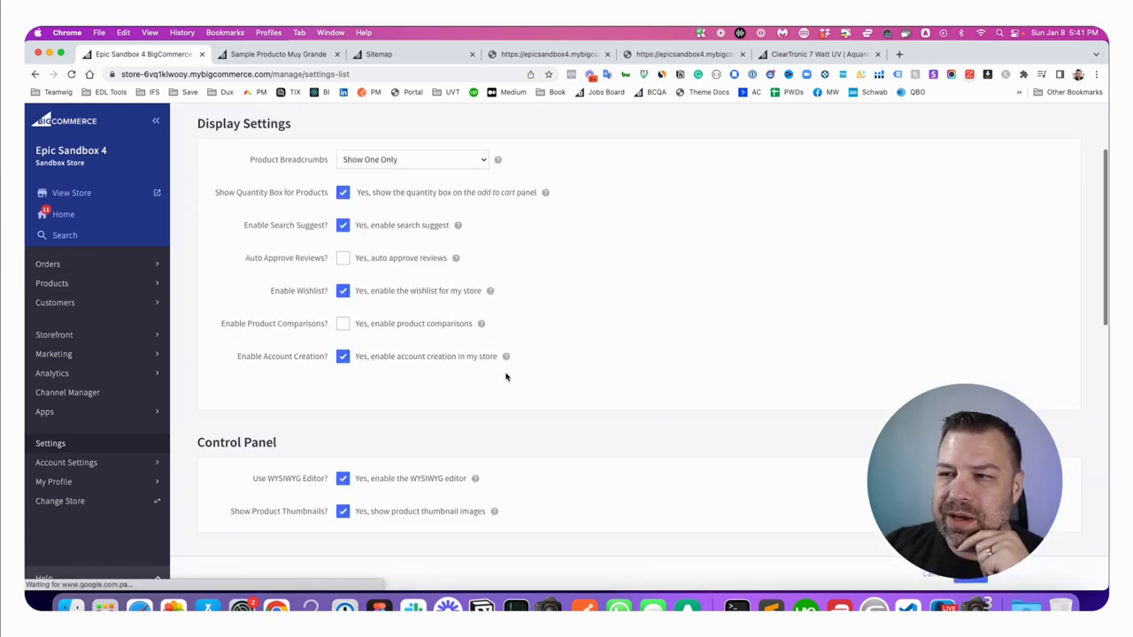
{"action": "scroll", "coordinate": [285, 306], "scroll_direction": "down", "scroll_amount": 10}
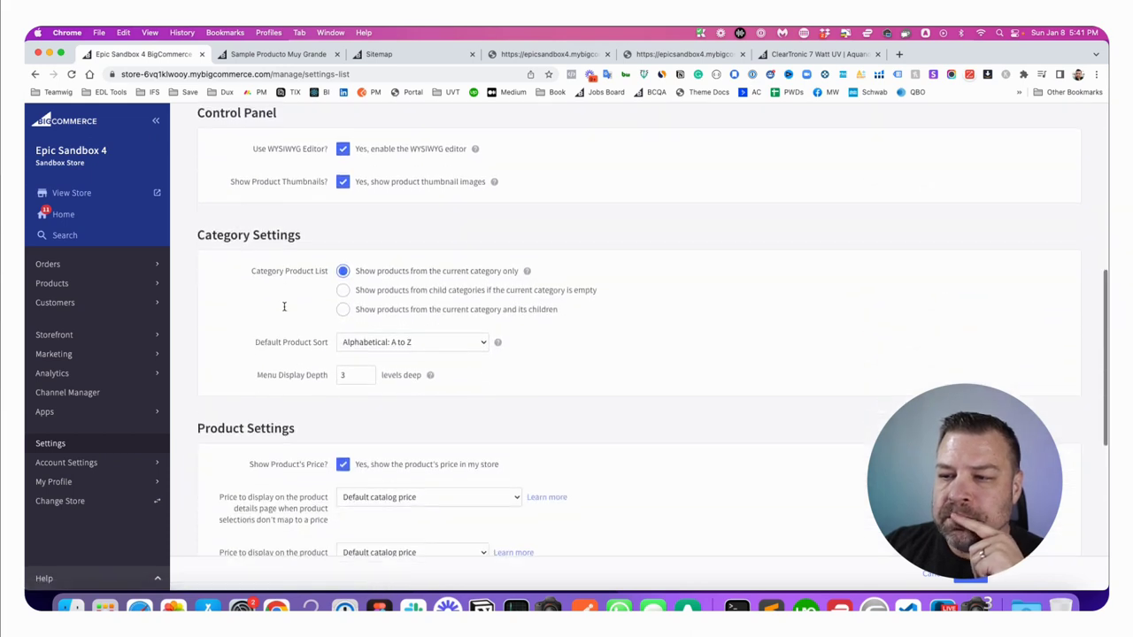
{"action": "scroll", "coordinate": [284, 306], "scroll_direction": "down", "scroll_amount": 5}
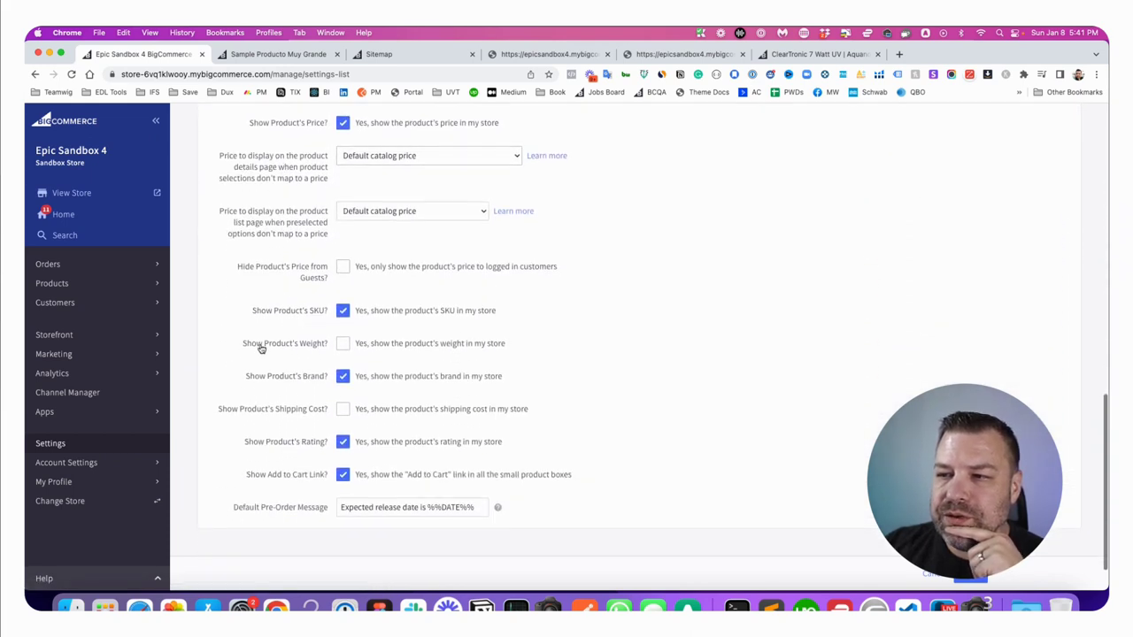
{"action": "scroll", "coordinate": [280, 174], "scroll_direction": "up", "scroll_amount": 3}
{"action": "scroll", "coordinate": [310, 463], "scroll_direction": "down", "scroll_amount": 3}
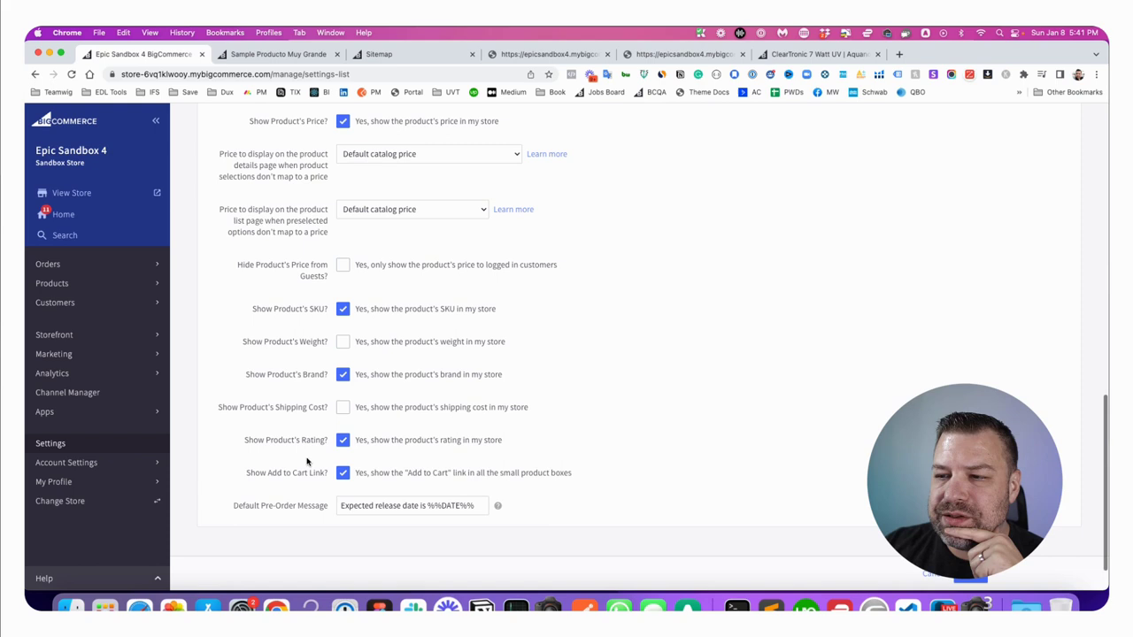
{"action": "left_click", "coordinate": [344, 374]}
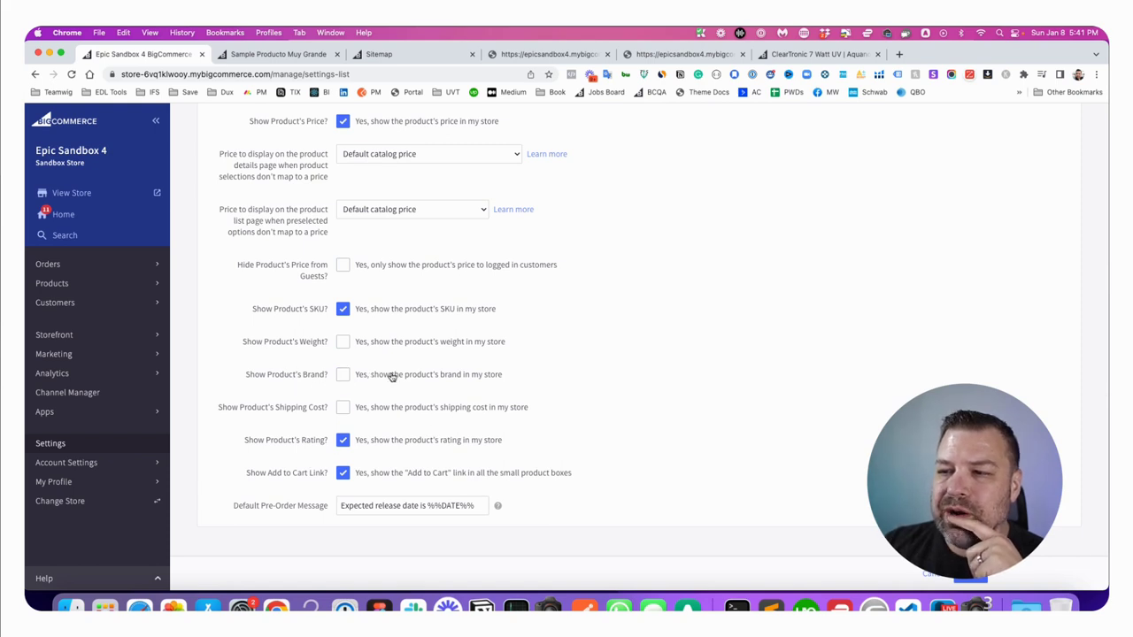
{"action": "left_click", "coordinate": [896, 566]}
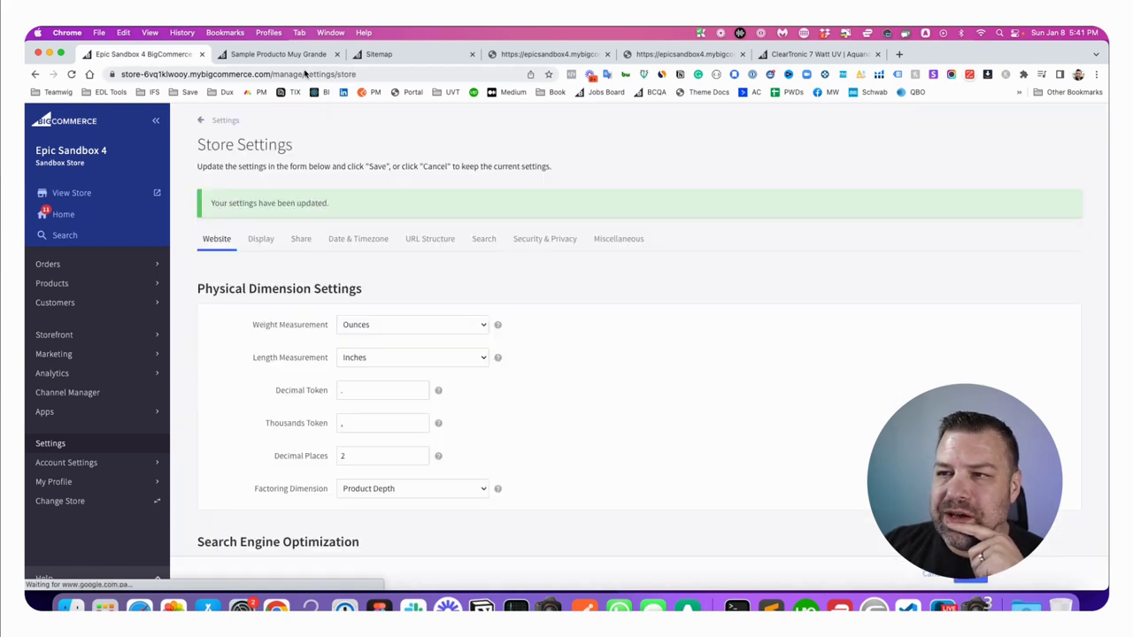
- Reload the product page to confirm its brand is hidden, then recheck the Sitemap and XML sitemap tabs
{"action": "left_click", "coordinate": [272, 55]}
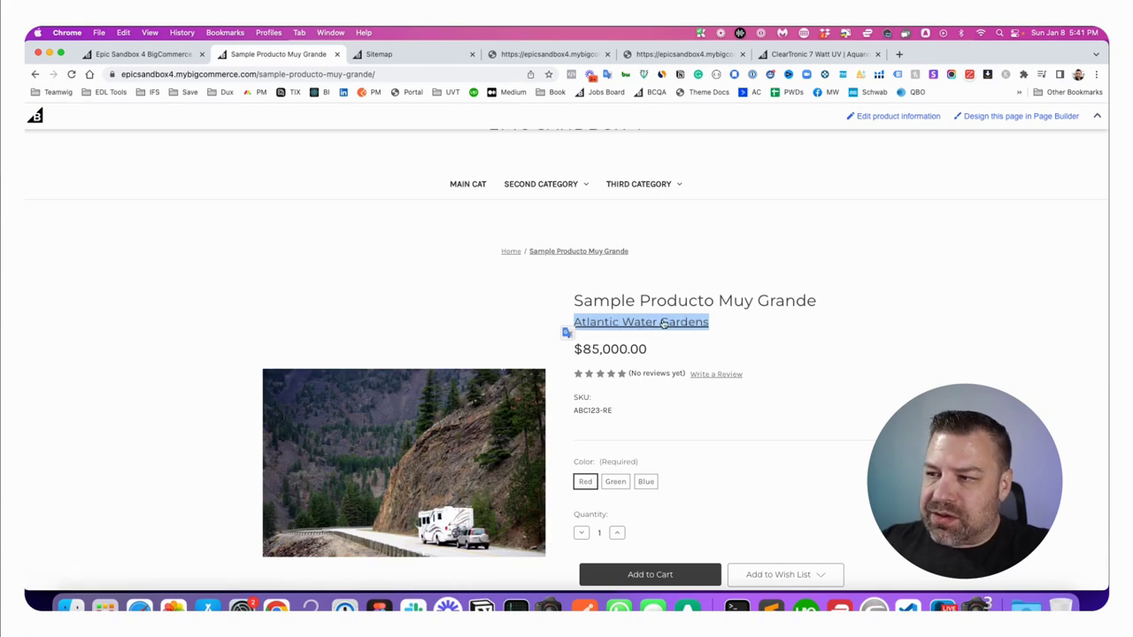
{"action": "key", "text": "super+r"}
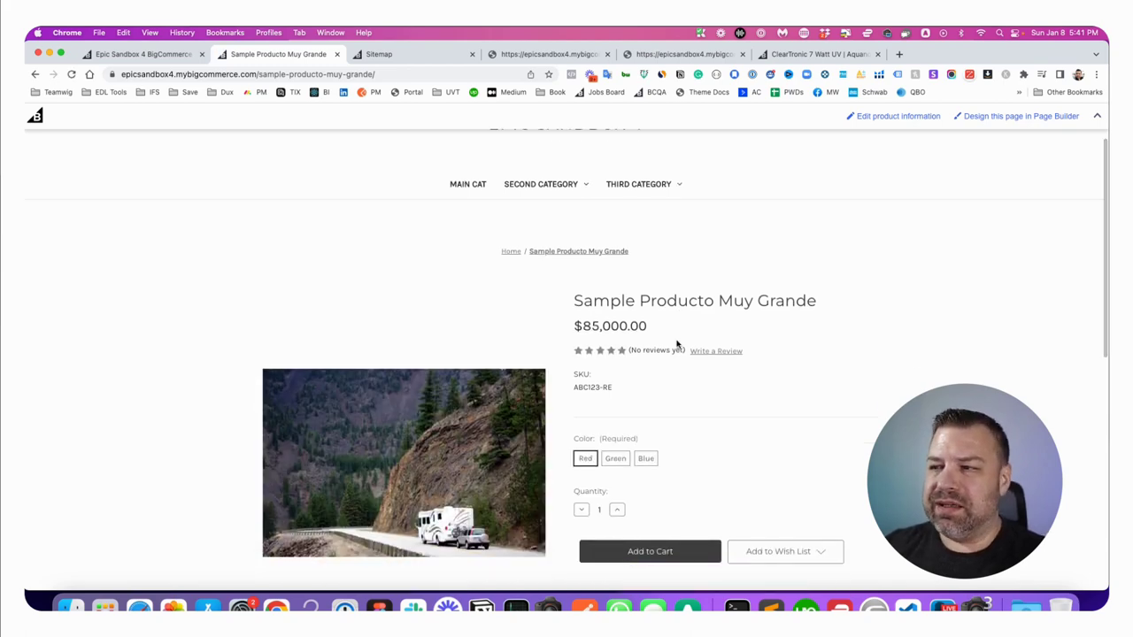
{"action": "scroll", "coordinate": [678, 346], "scroll_direction": "down", "scroll_amount": 10}
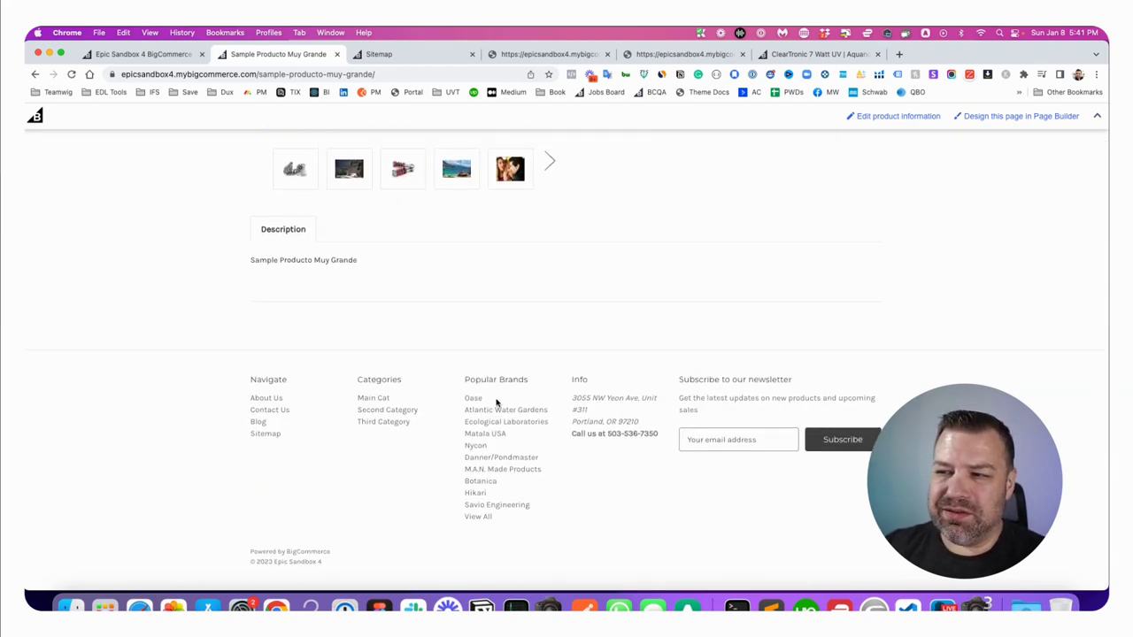
{"action": "left_click", "coordinate": [414, 54]}
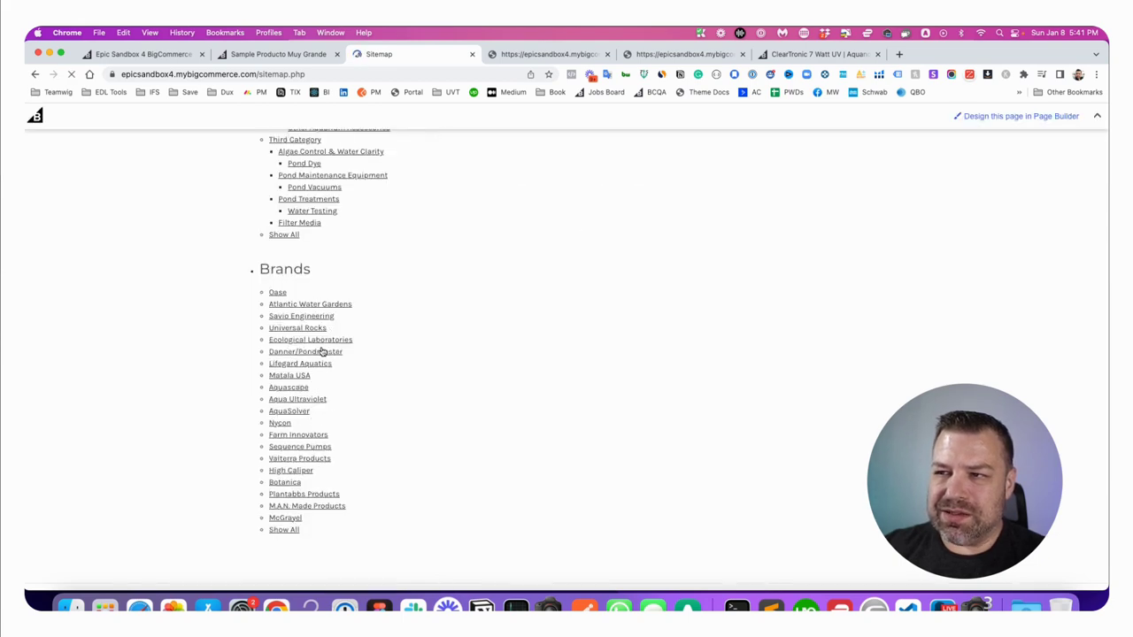
{"action": "left_click", "coordinate": [543, 56]}
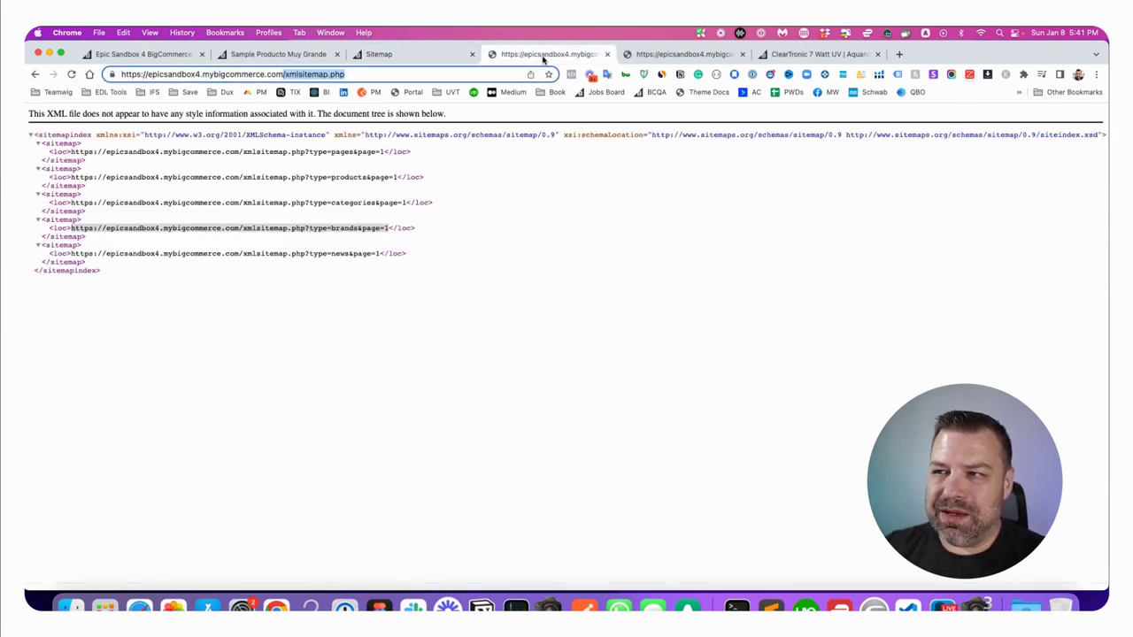
{"action": "key", "text": "Return"}
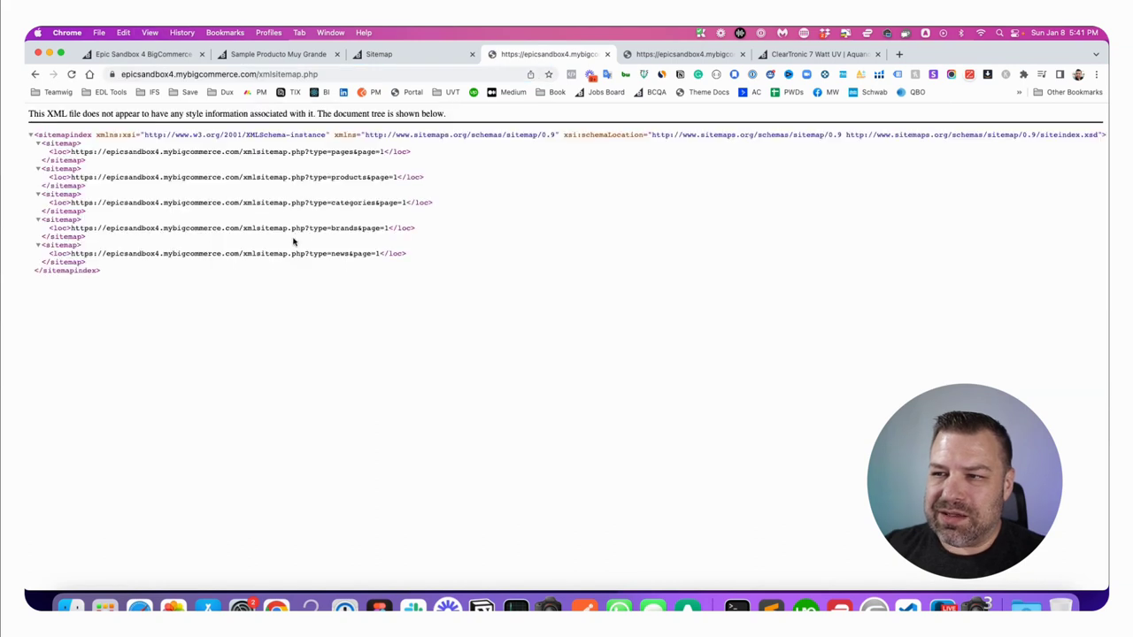
{"action": "left_click_drag", "start_coordinate": [389, 231], "coordinate": [70, 228]}
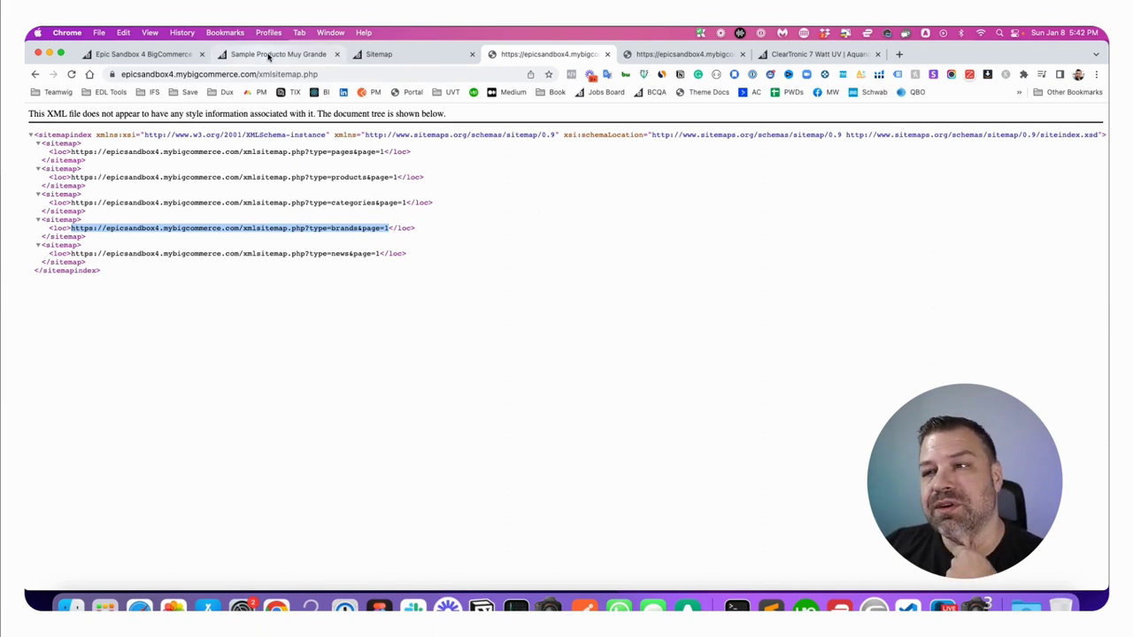
- Open Products > Brands in the admin and show all brands on one page
{"action": "left_click", "coordinate": [133, 54]}
{"action": "left_click", "coordinate": [51, 283]}
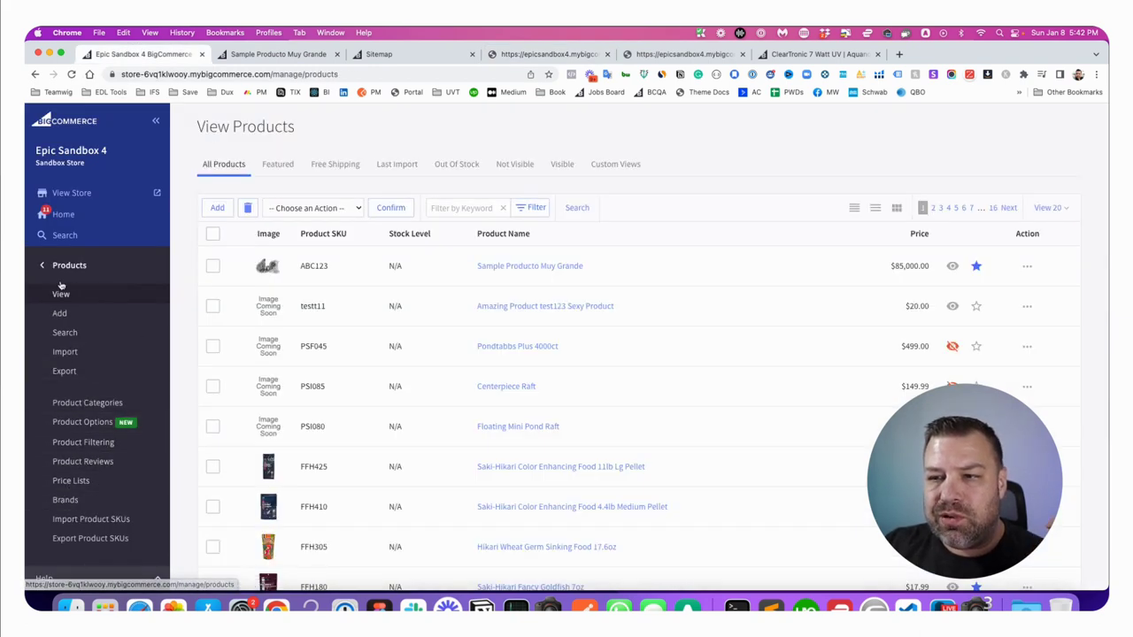
{"action": "left_click", "coordinate": [70, 501]}
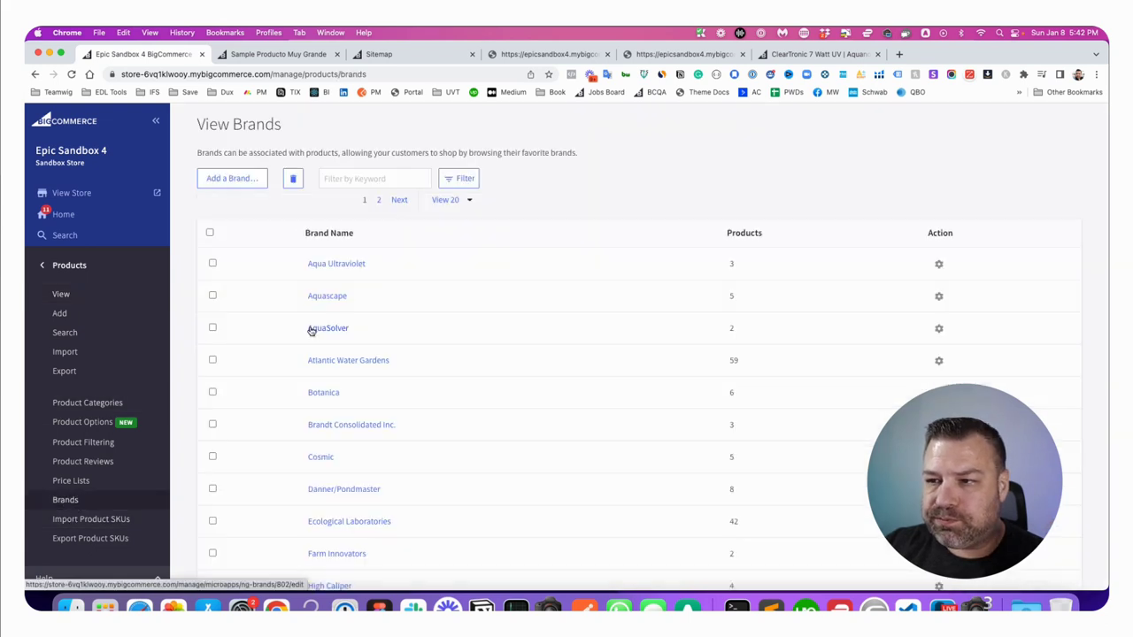
{"action": "left_click", "coordinate": [445, 200]}
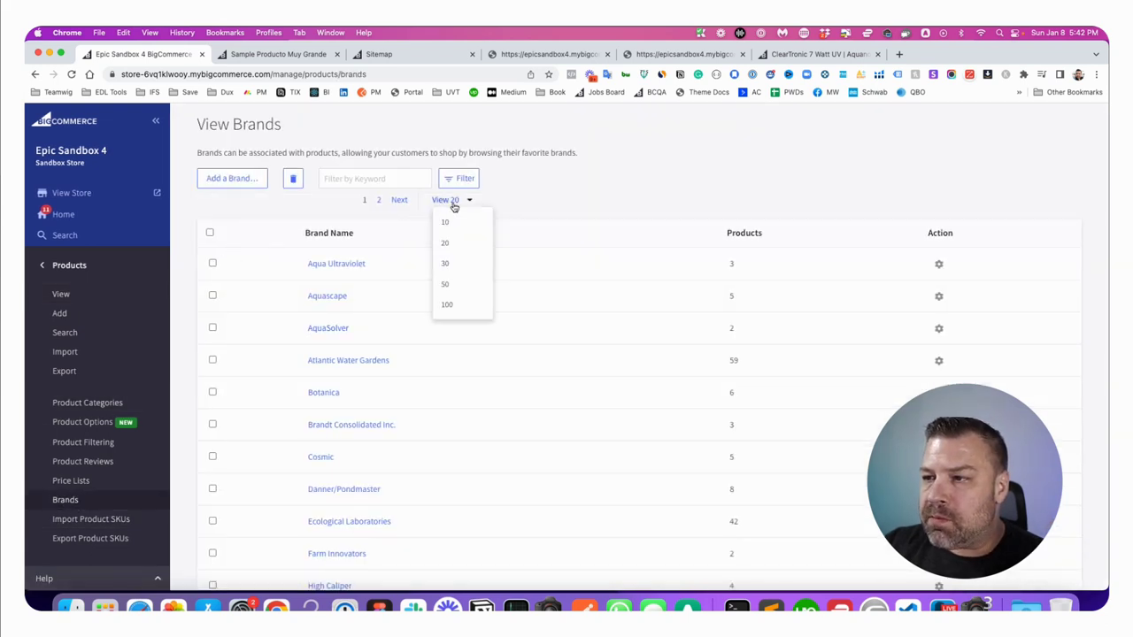
{"action": "left_click", "coordinate": [455, 307]}
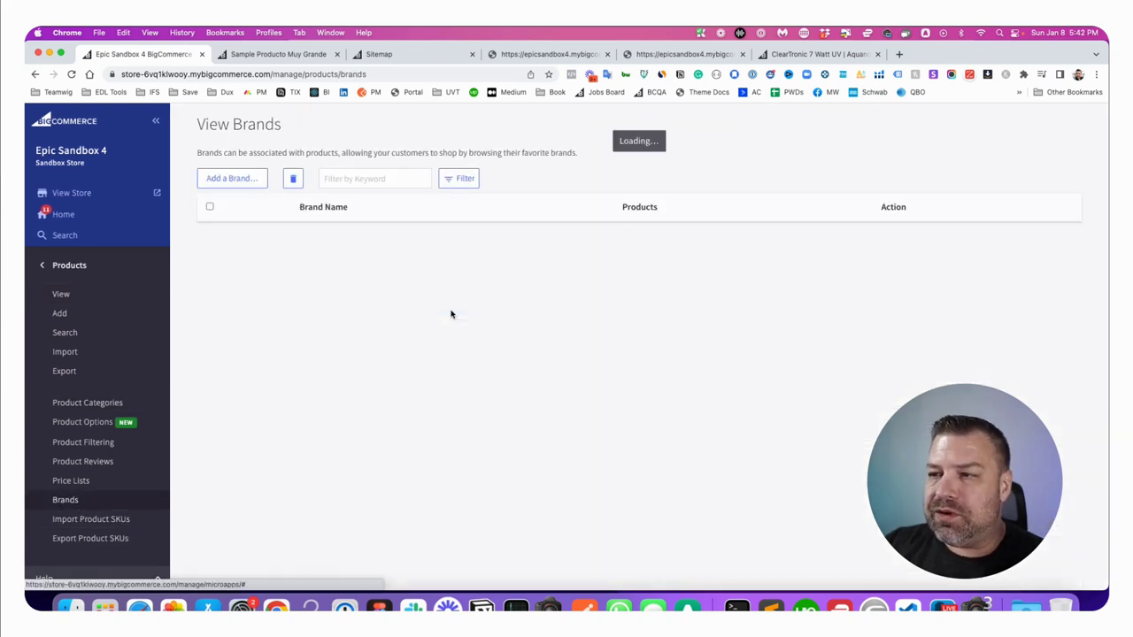
- Select every brand and confirm the permanent deletion
{"action": "left_click", "coordinate": [210, 206]}
{"action": "left_click", "coordinate": [293, 178]}
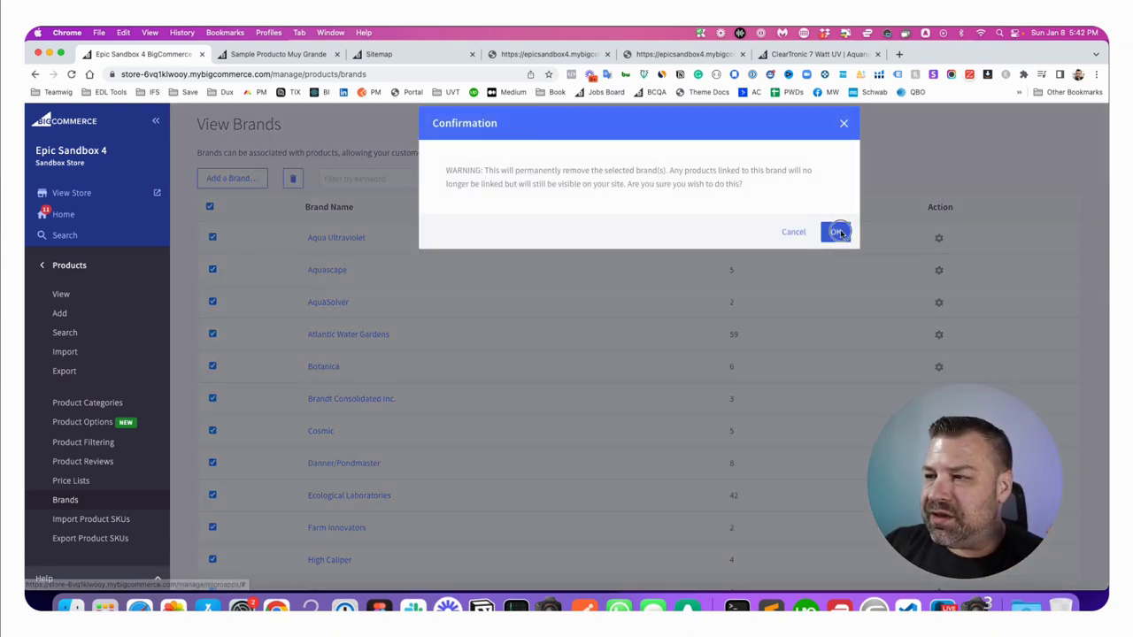
{"action": "left_click", "coordinate": [836, 232]}
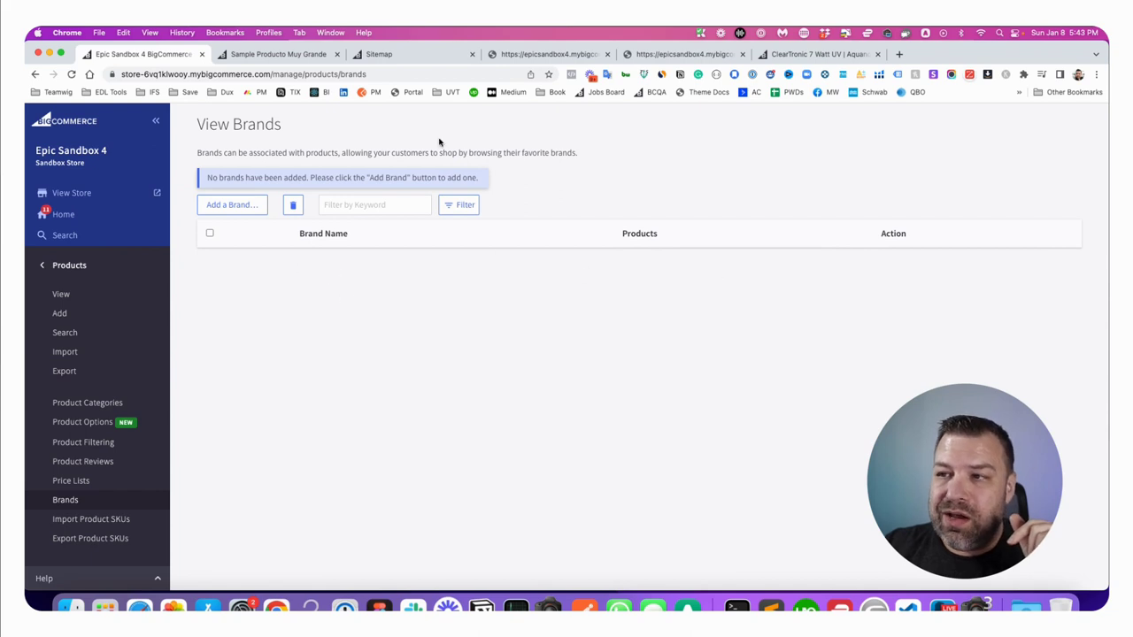
- Reload the storefront Sitemap page and check that its Brands section is gone
{"action": "left_click", "coordinate": [417, 55]}
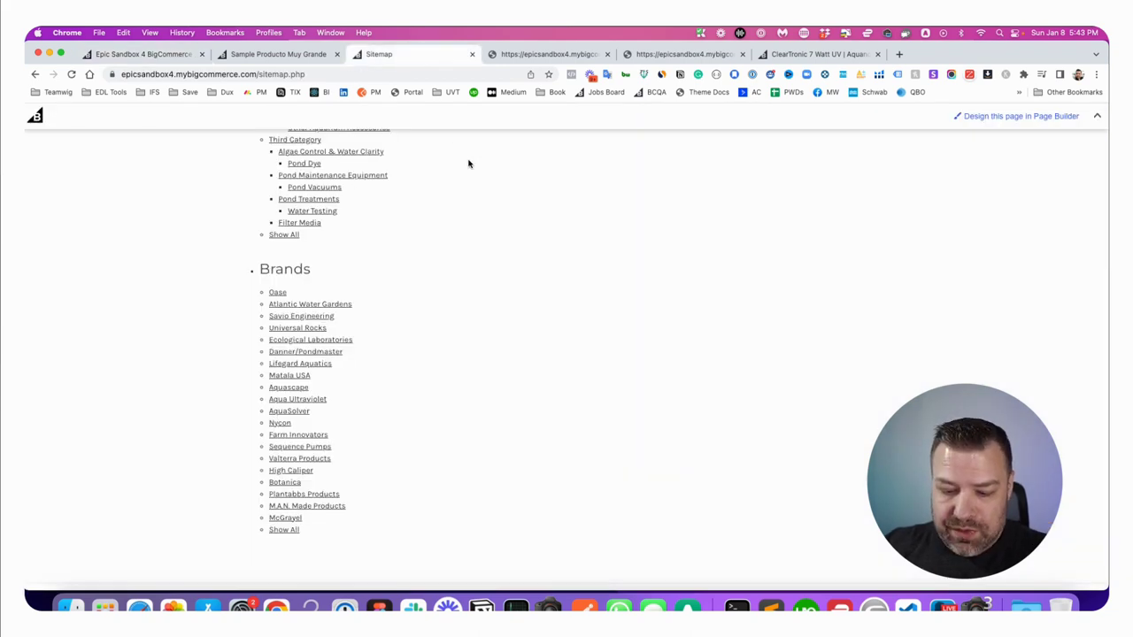
{"action": "key", "text": "super+r"}
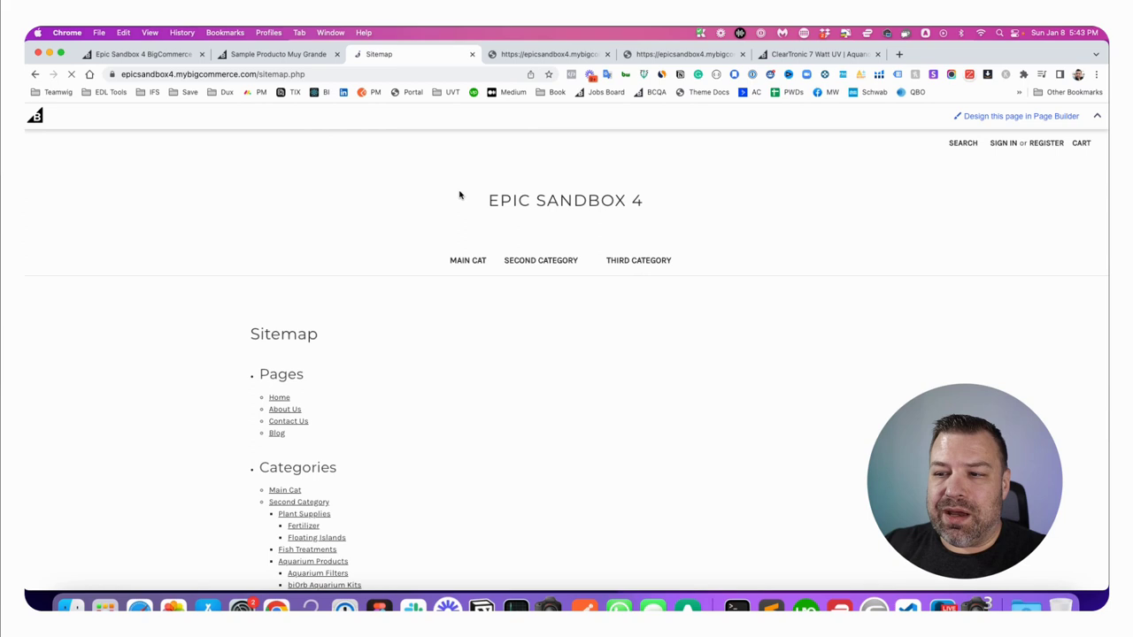
{"action": "scroll", "coordinate": [451, 213], "scroll_direction": "down", "scroll_amount": 6}
{"action": "scroll", "coordinate": [446, 225], "scroll_direction": "up", "scroll_amount": 2}
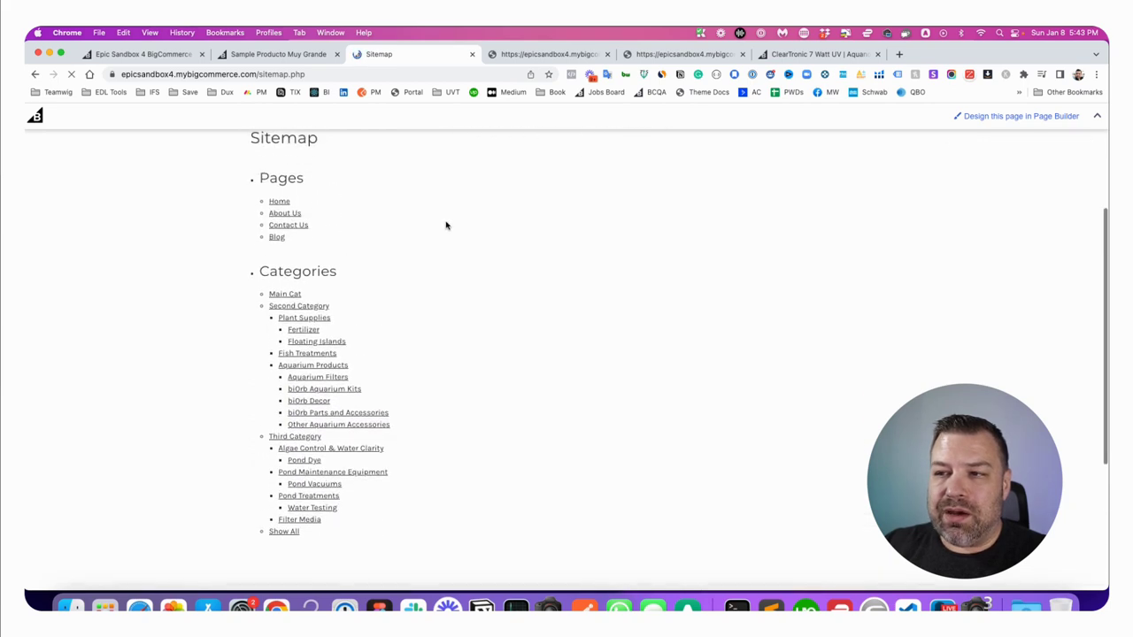
{"action": "scroll", "coordinate": [446, 225], "scroll_direction": "up", "scroll_amount": 1}
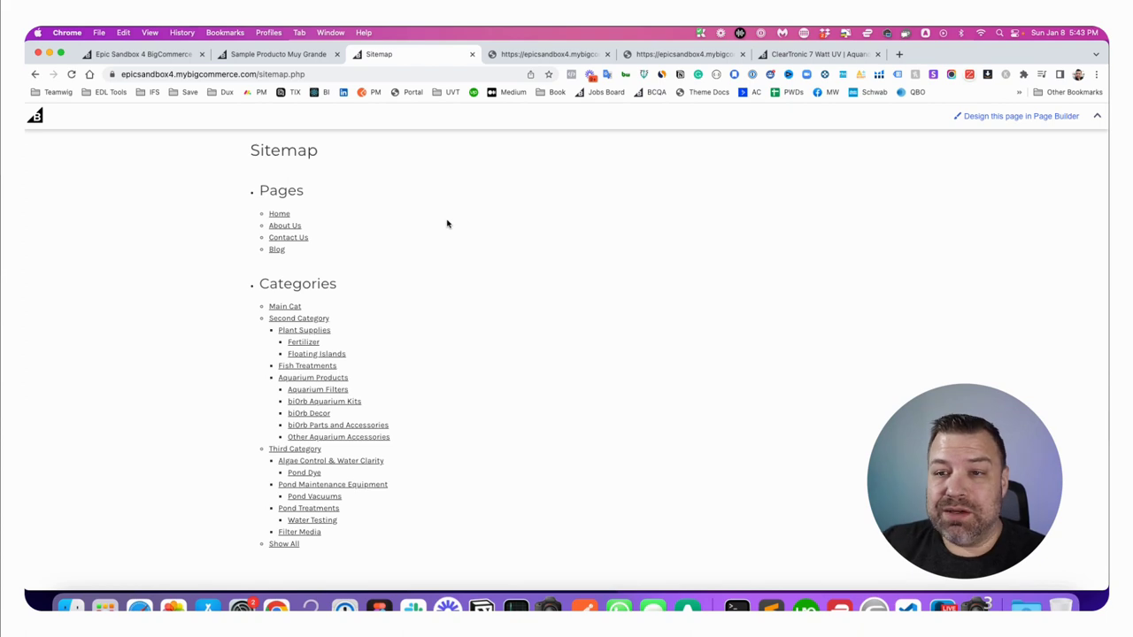
- Reload the XML sitemap index and confirm only pages, products, categories and news entries remain
{"action": "left_click", "coordinate": [530, 54]}
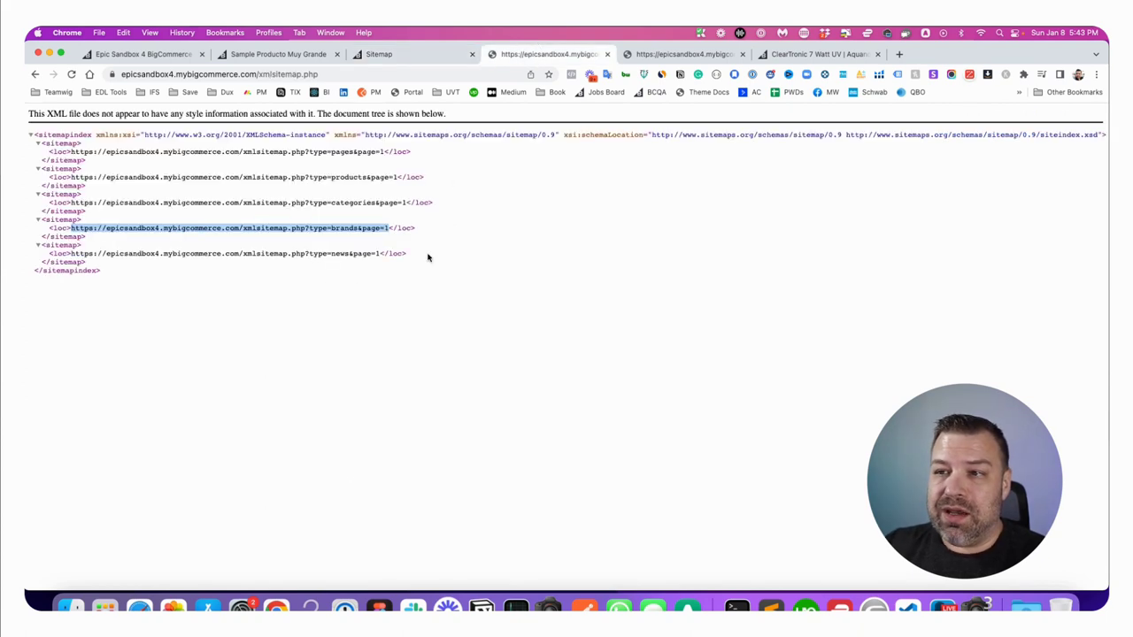
{"action": "key", "text": "super+r"}
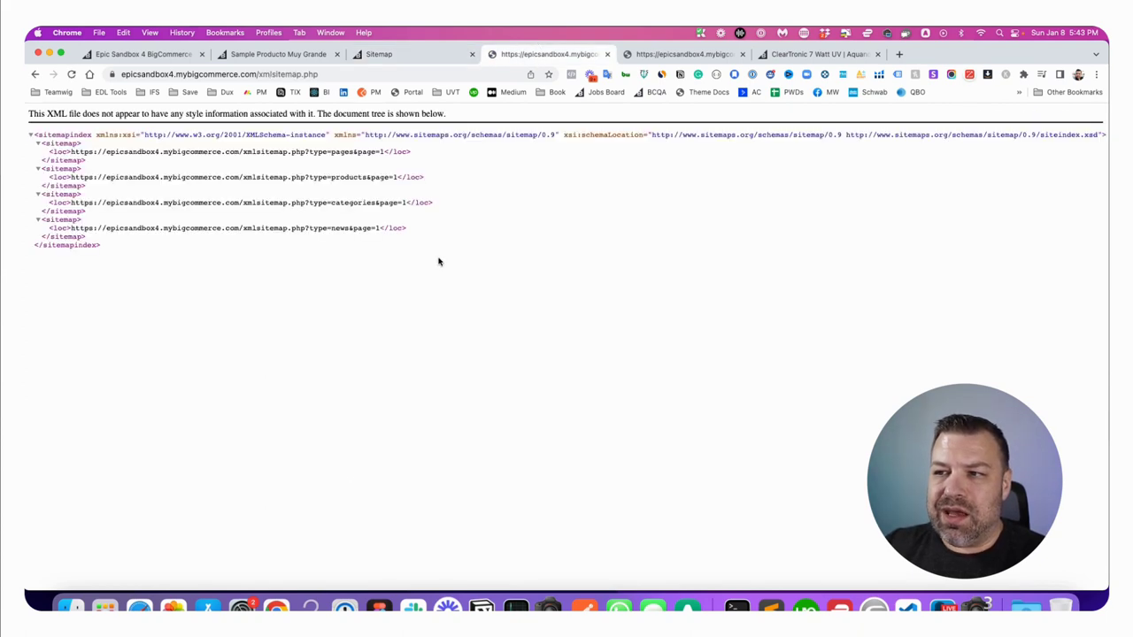
{"action": "left_click_drag", "start_coordinate": [406, 203], "coordinate": [219, 220]}
{"action": "left_click_drag", "start_coordinate": [413, 239], "coordinate": [31, 149]}
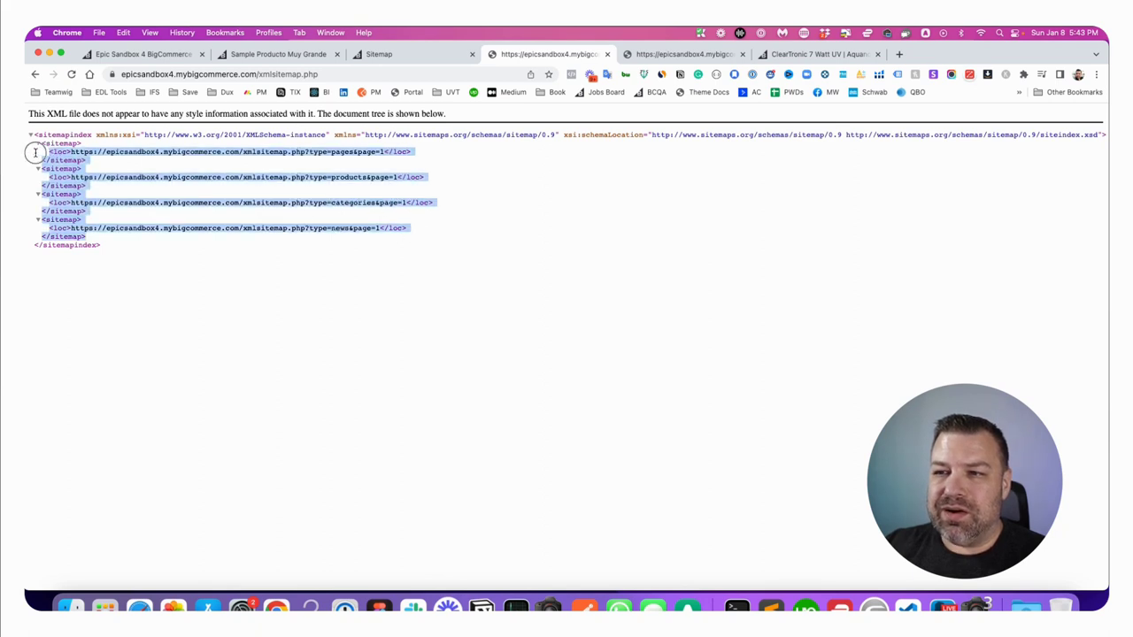
{"action": "left_click", "coordinate": [299, 243]}
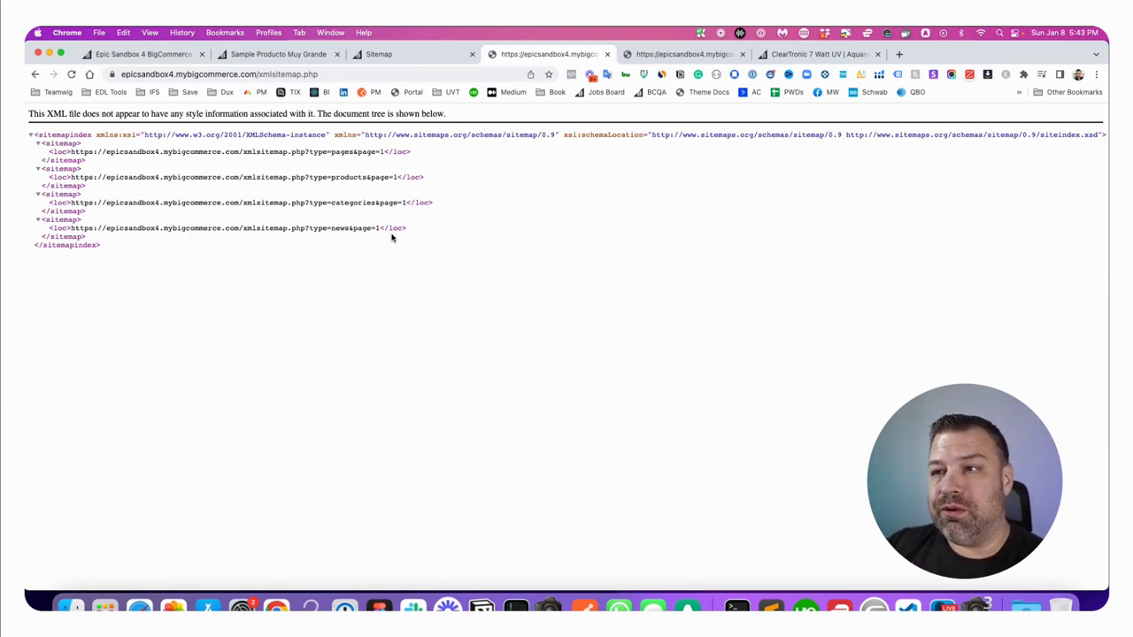
- Reload the product page, follow the footer's Oase brand link, and open View All brands
{"action": "left_click", "coordinate": [285, 56]}
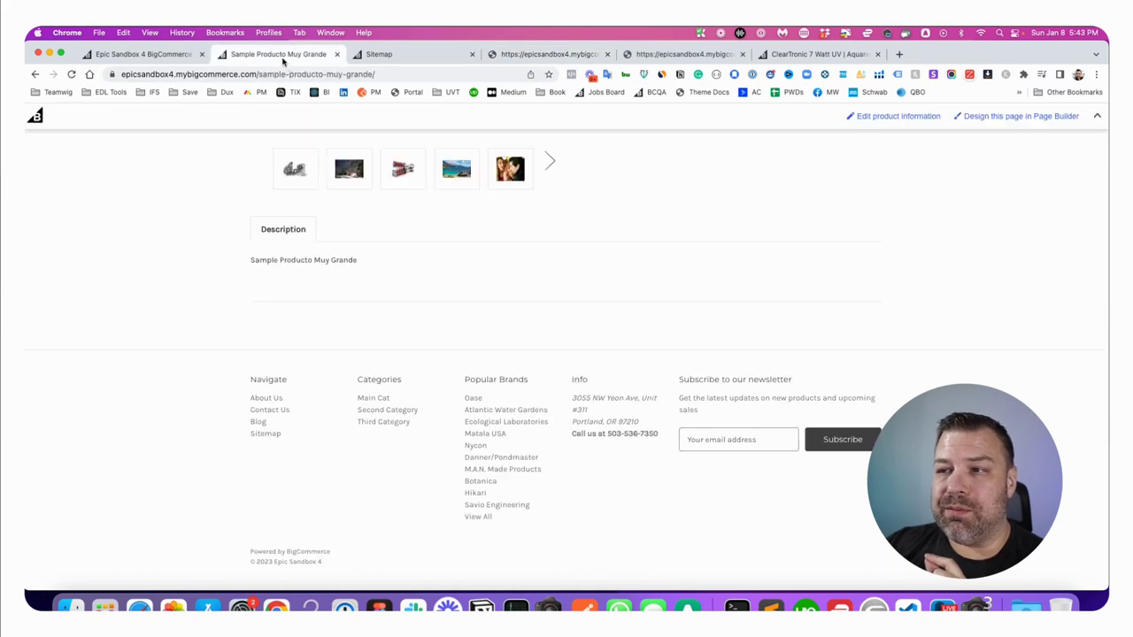
{"action": "left_click", "coordinate": [71, 75]}
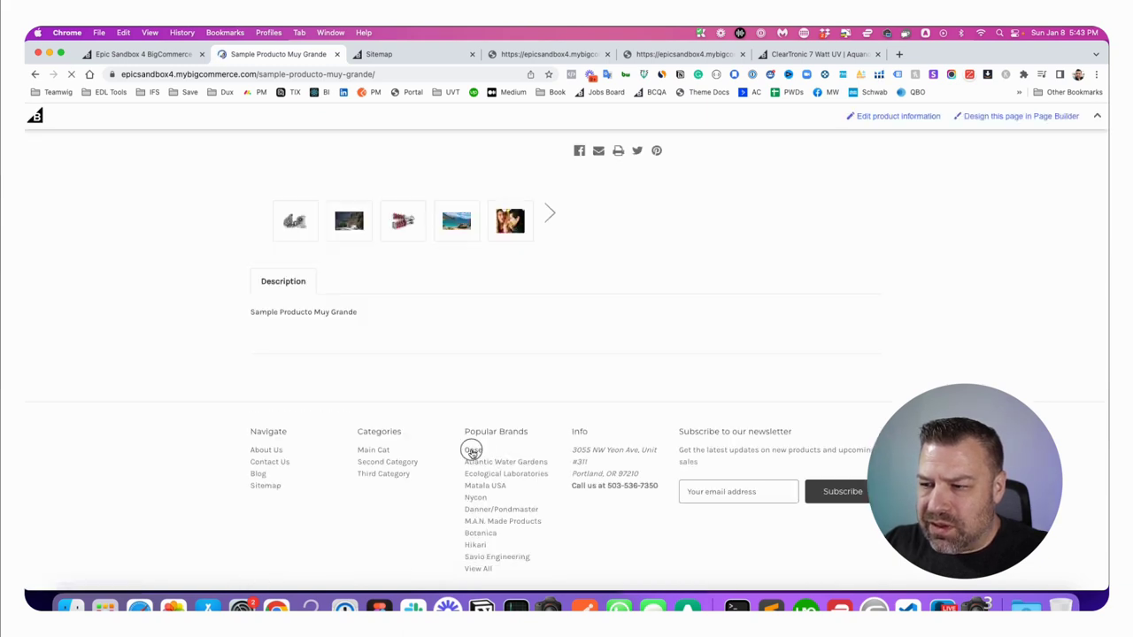
{"action": "left_click", "coordinate": [472, 452]}
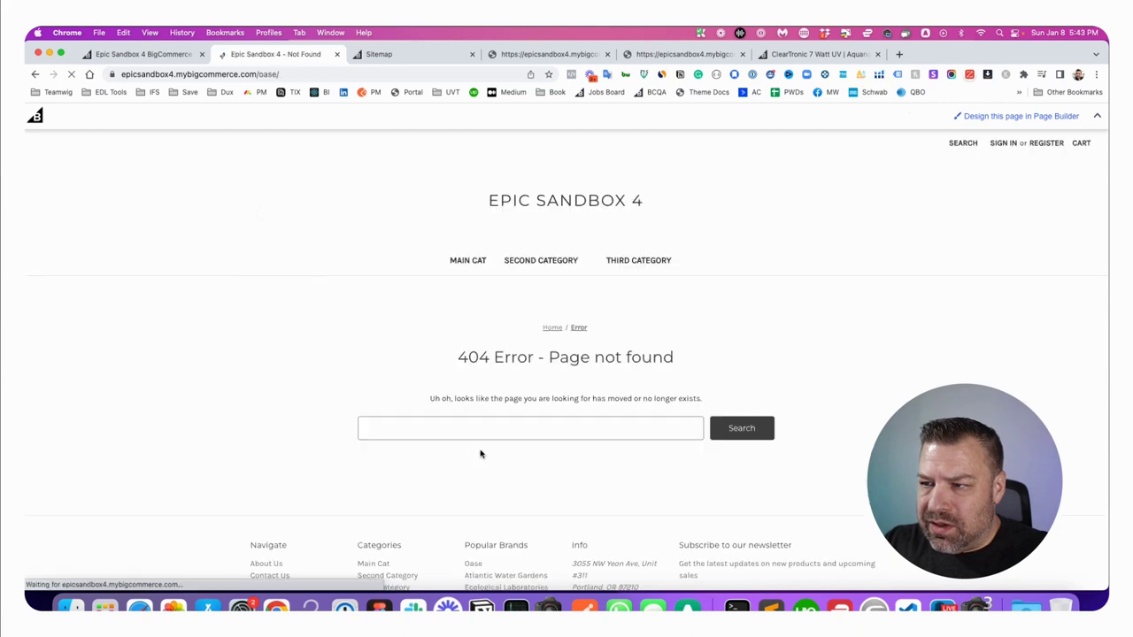
{"action": "scroll", "coordinate": [452, 518], "scroll_direction": "down", "scroll_amount": 3}
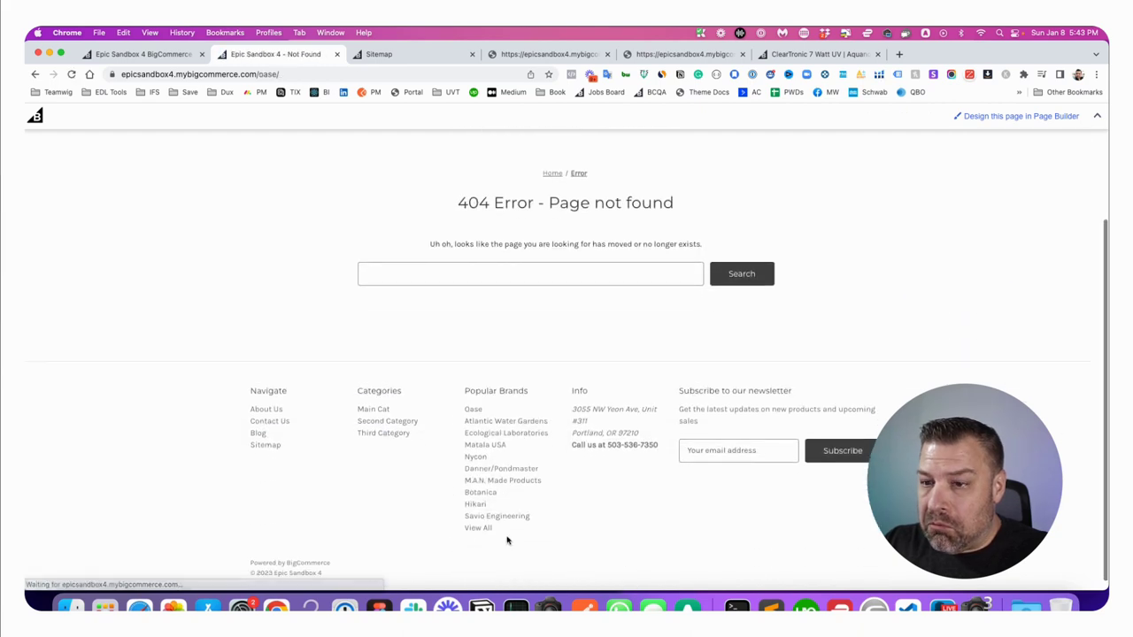
{"action": "left_click", "coordinate": [479, 529]}
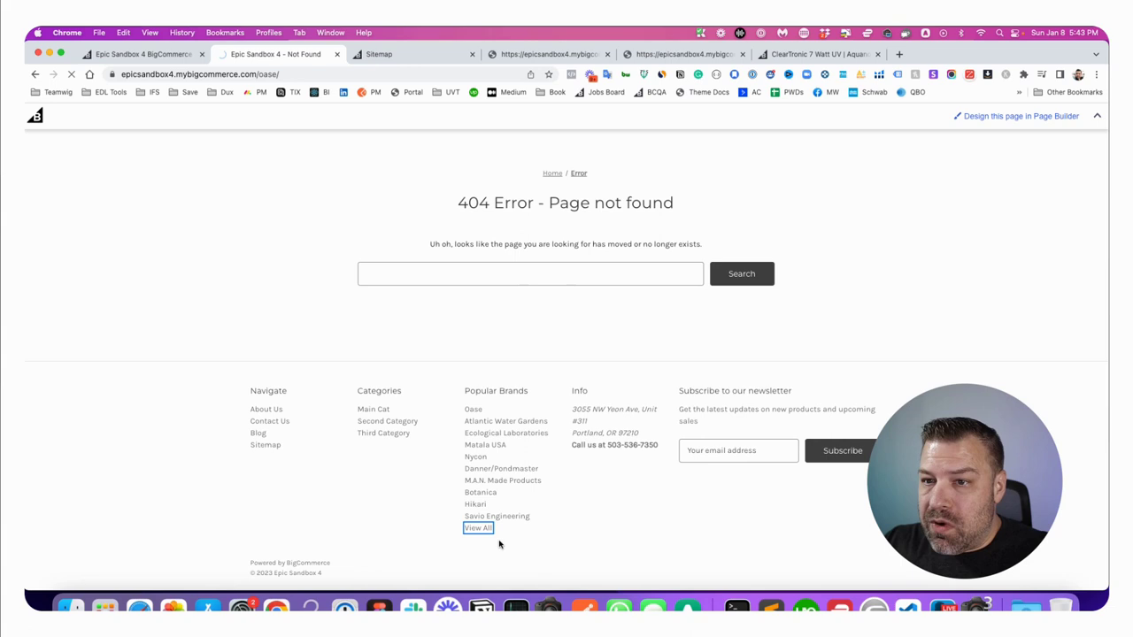
{"action": "scroll", "coordinate": [498, 546], "scroll_direction": "down", "scroll_amount": 2}
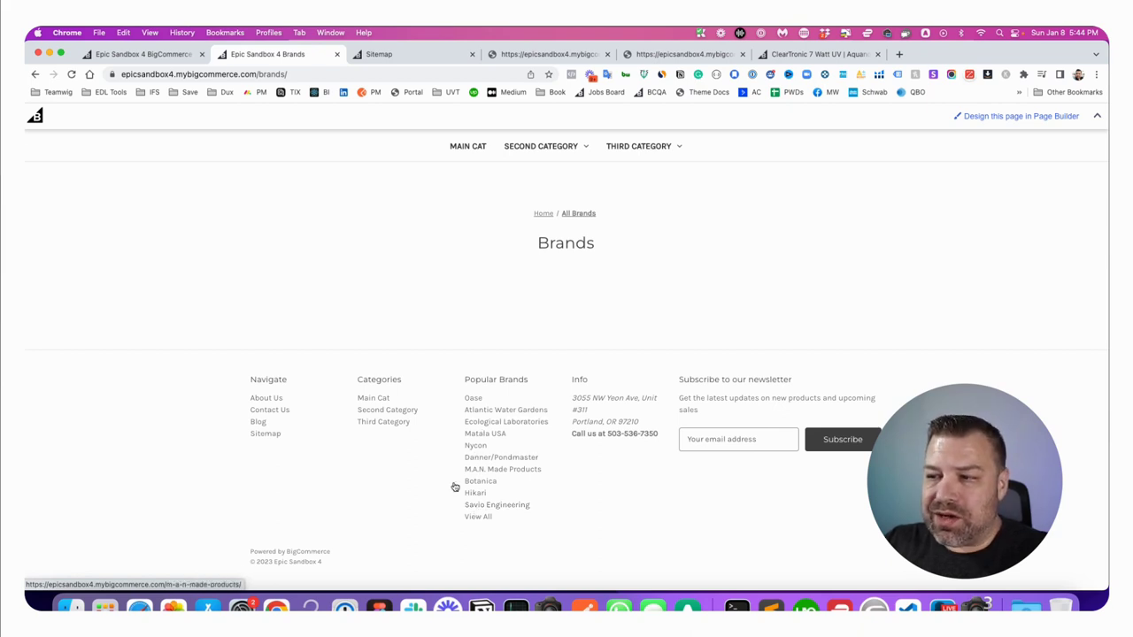
- Reload the storefront Brands page to confirm it lists no brands, then return to the admin
{"action": "left_click", "coordinate": [143, 54]}
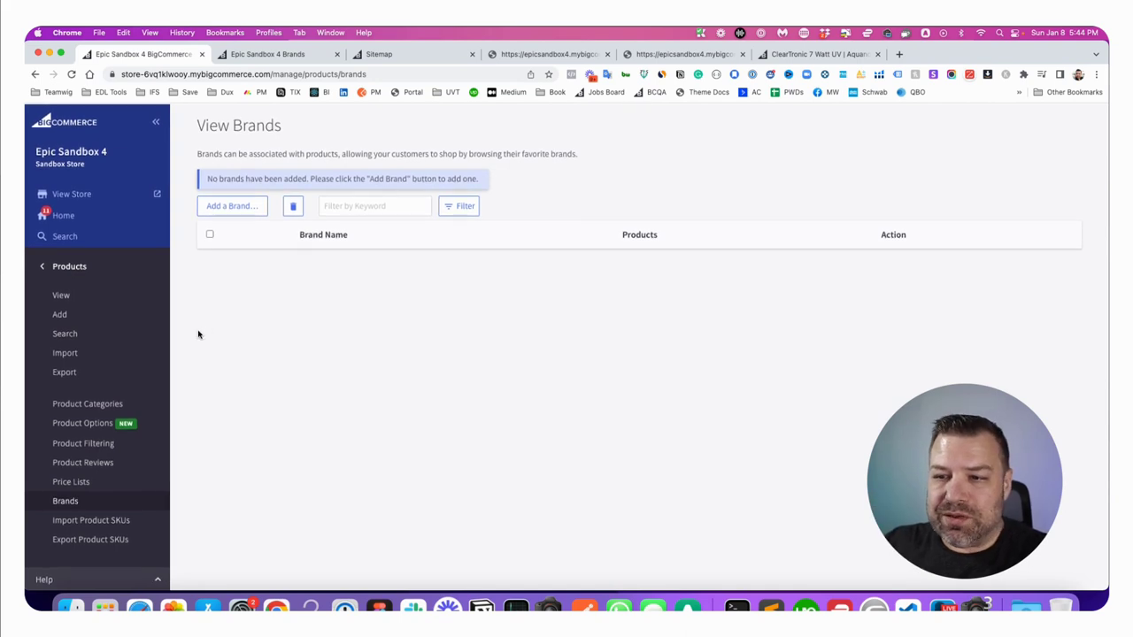
{"action": "left_click", "coordinate": [261, 56]}
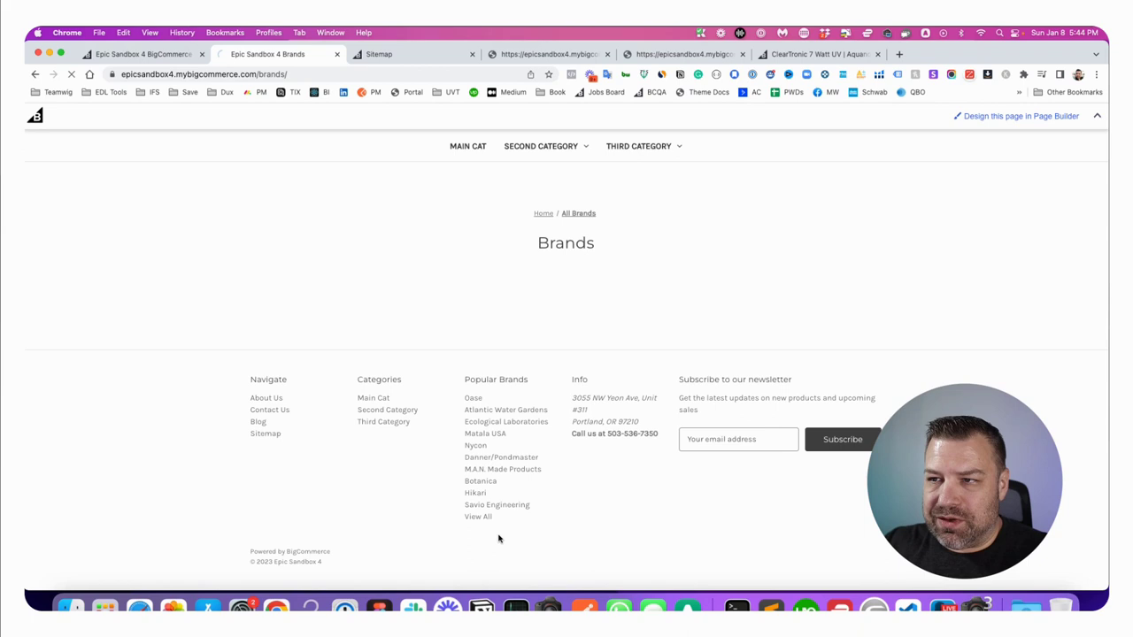
{"action": "key", "text": "super+r"}
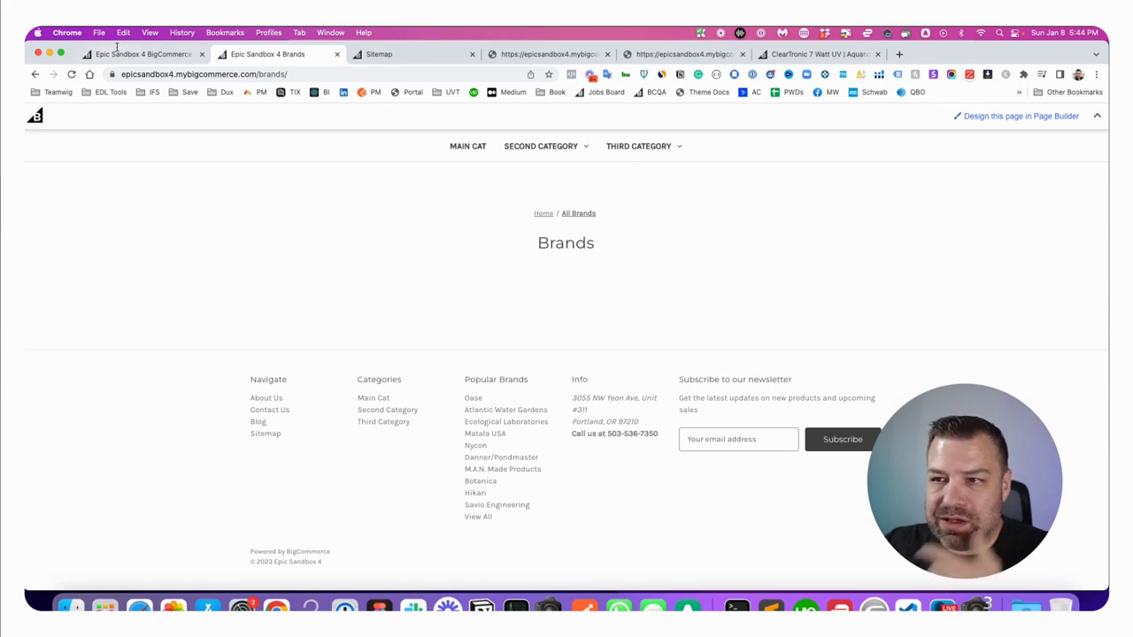
{"action": "left_click", "coordinate": [118, 57]}
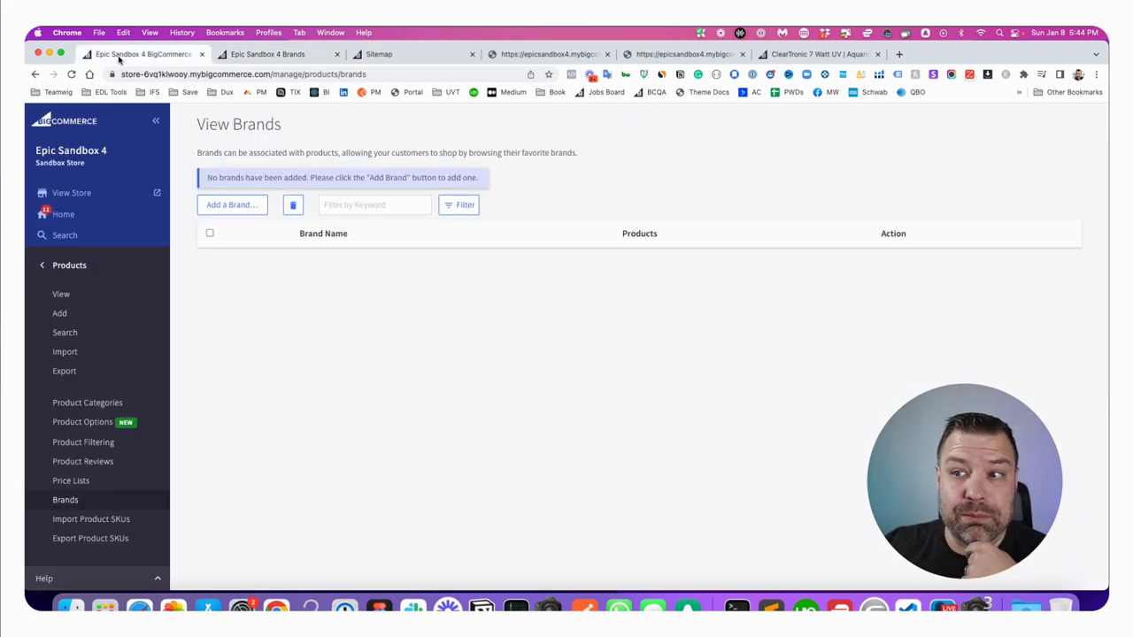
- Open Storefront > Themes and customize the current Cornerstone Light theme
{"action": "left_click", "coordinate": [61, 258]}
{"action": "left_click", "coordinate": [83, 338]}
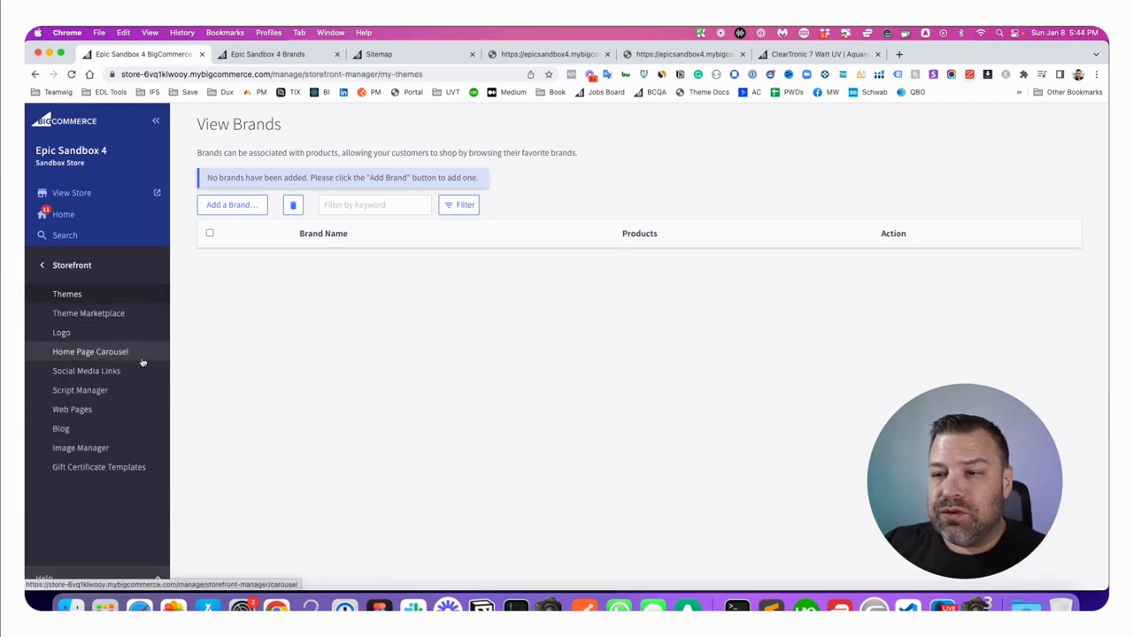
{"action": "left_click", "coordinate": [94, 293]}
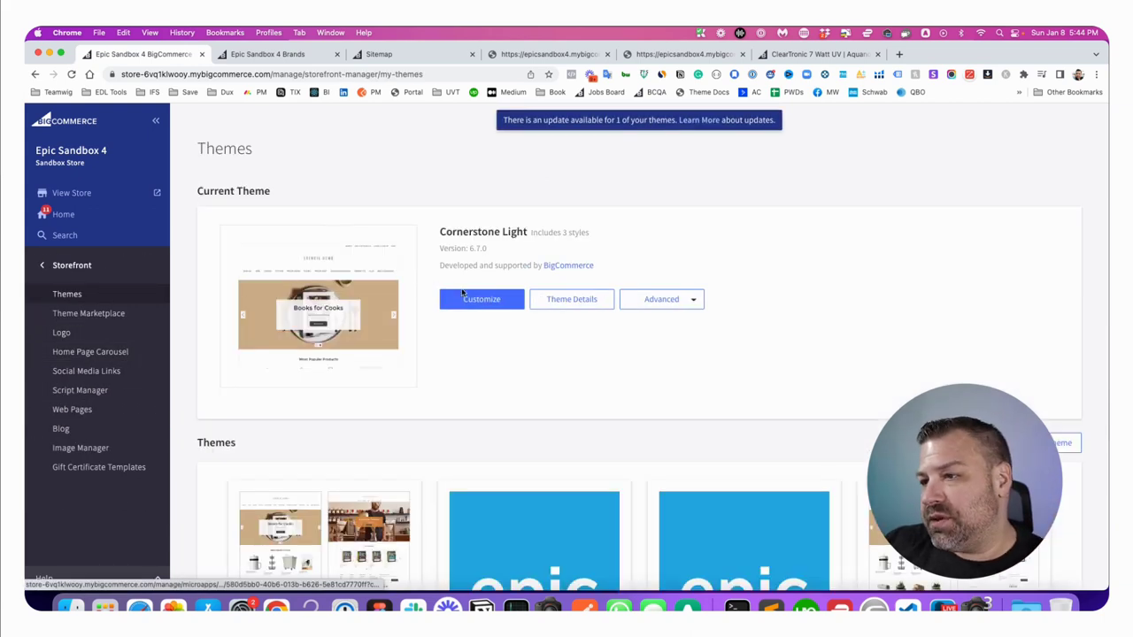
{"action": "left_click", "coordinate": [478, 299]}
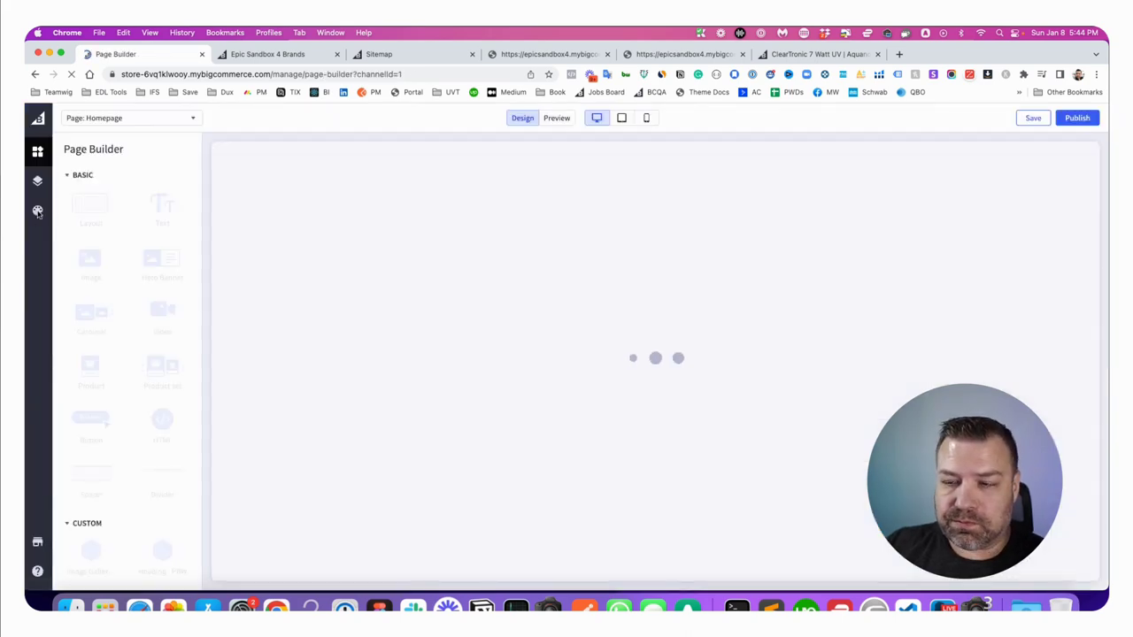
- Untick Show brands in footer under Theme Styles > Header & Footer
{"action": "left_click", "coordinate": [37, 213]}
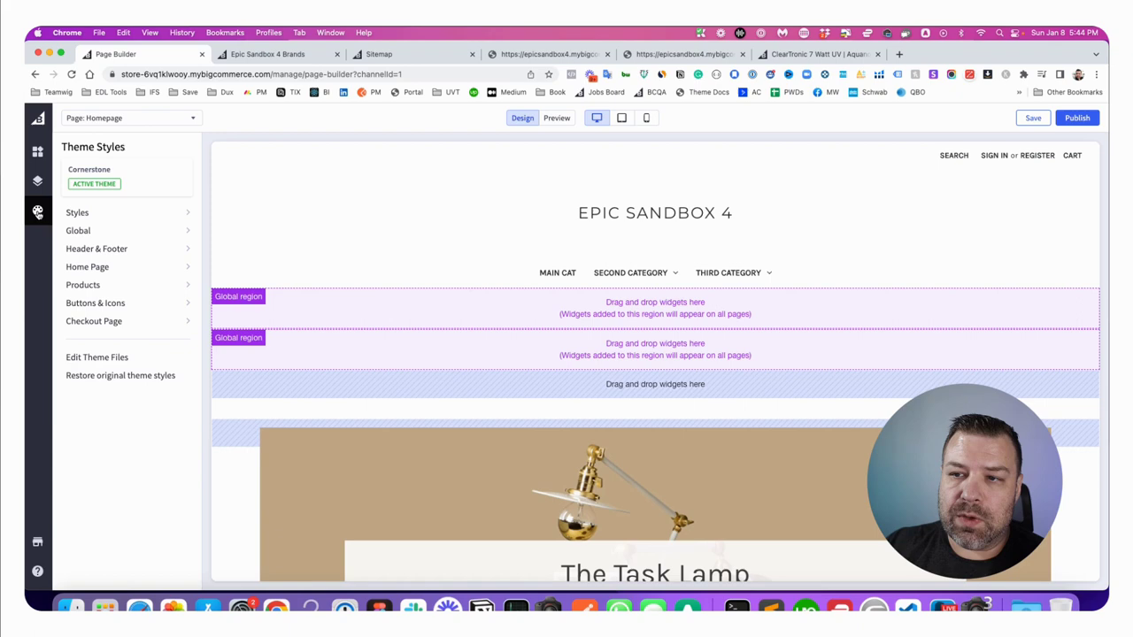
{"action": "left_click", "coordinate": [115, 250]}
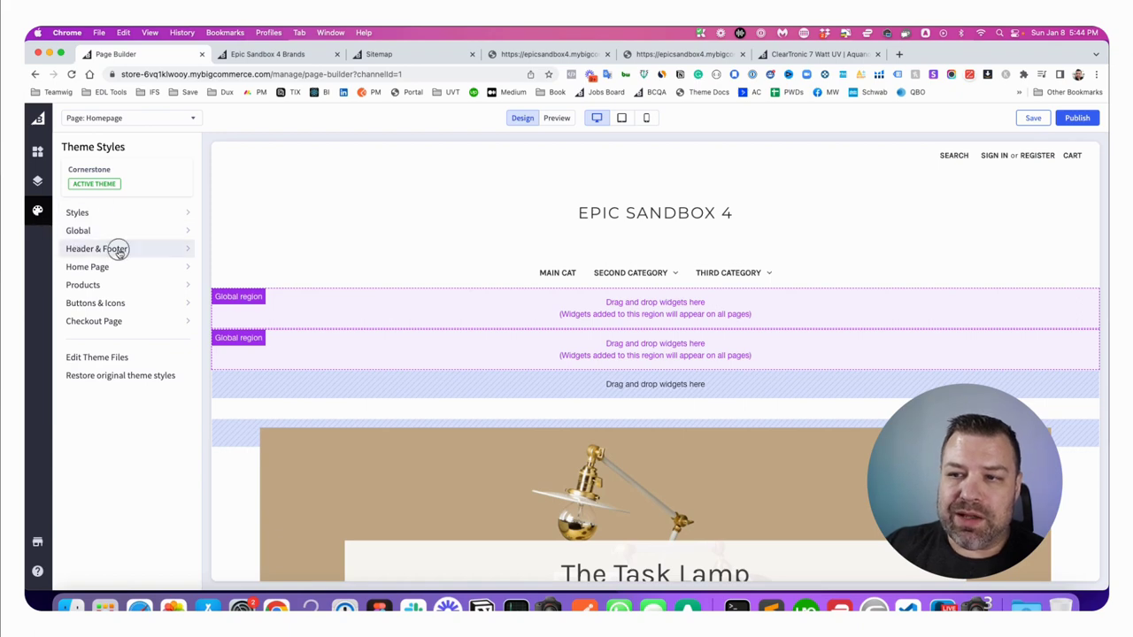
{"action": "scroll", "coordinate": [242, 304], "scroll_direction": "down", "scroll_amount": 5}
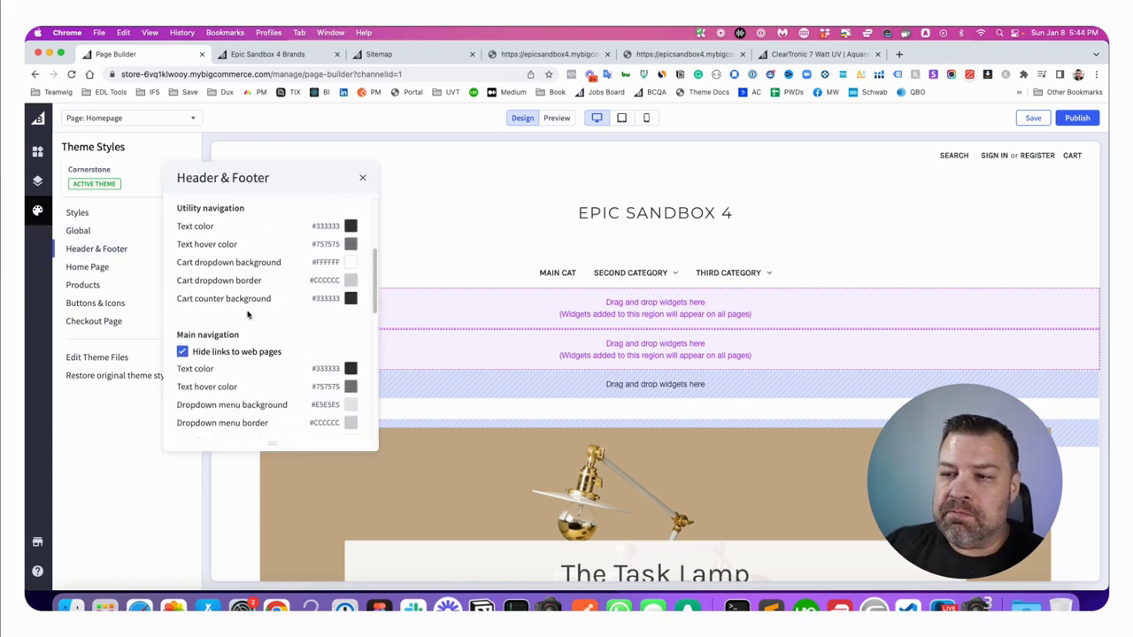
{"action": "scroll", "coordinate": [248, 315], "scroll_direction": "down", "scroll_amount": 6}
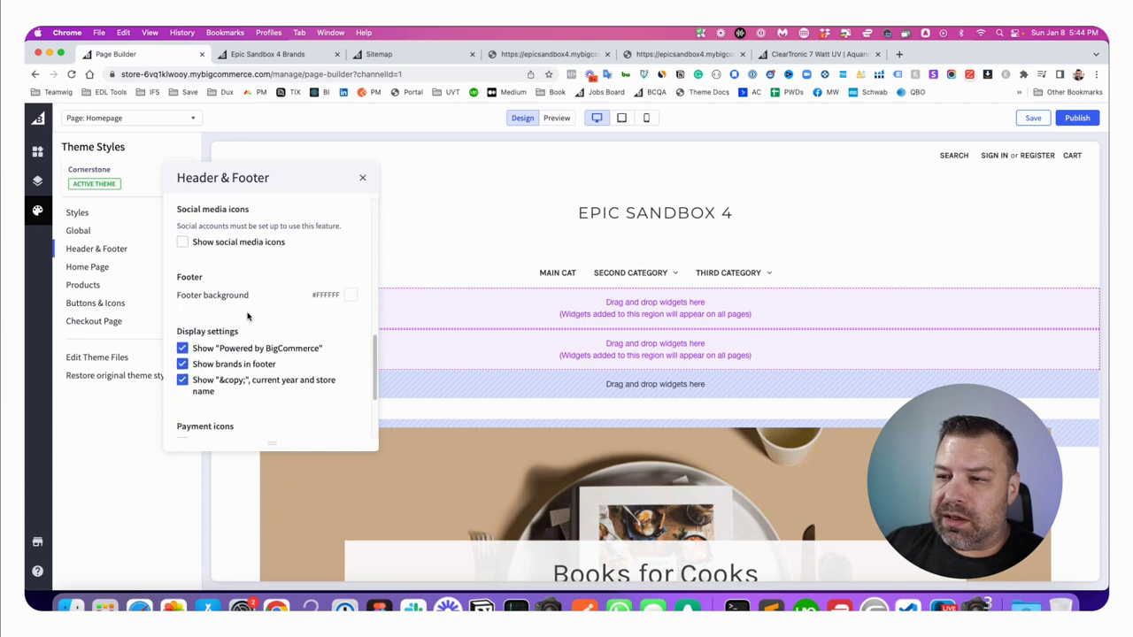
{"action": "scroll", "coordinate": [248, 317], "scroll_direction": "down", "scroll_amount": 1}
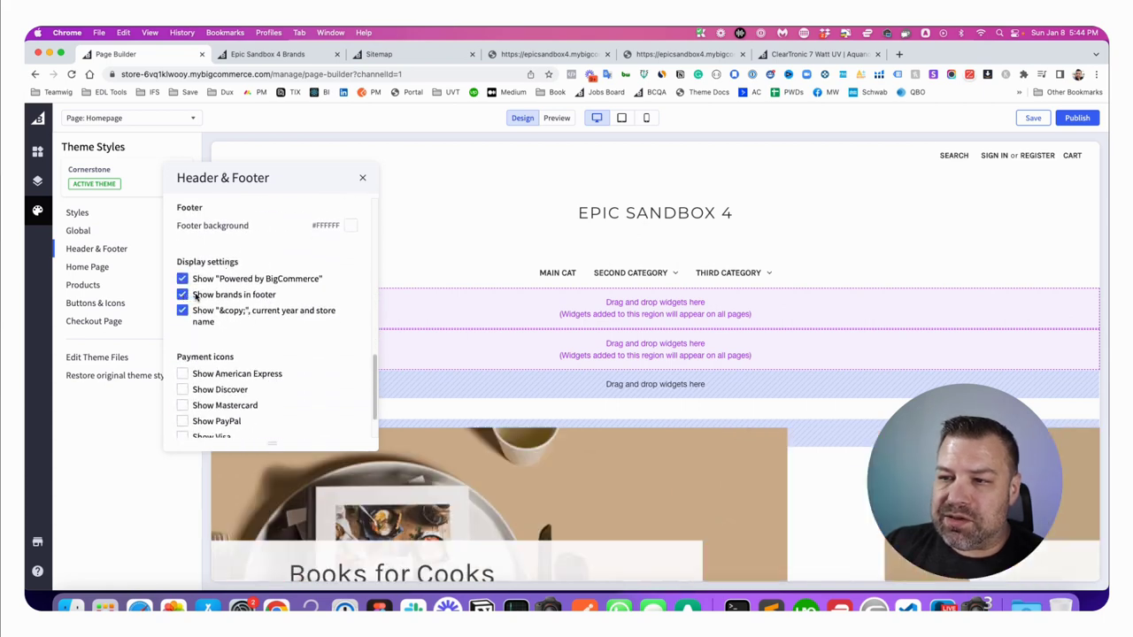
{"action": "left_click", "coordinate": [182, 295]}
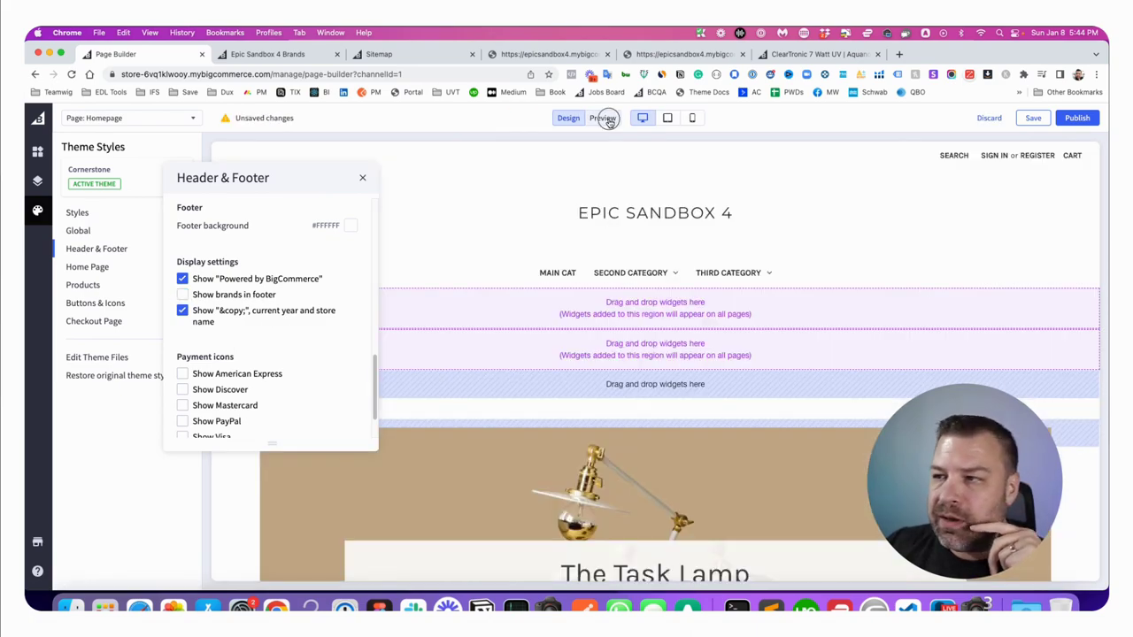
- Preview the homepage and scroll to the footer to check the Popular Brands column is gone
{"action": "left_click", "coordinate": [608, 119]}
{"action": "scroll", "coordinate": [569, 245], "scroll_direction": "down", "scroll_amount": 10}
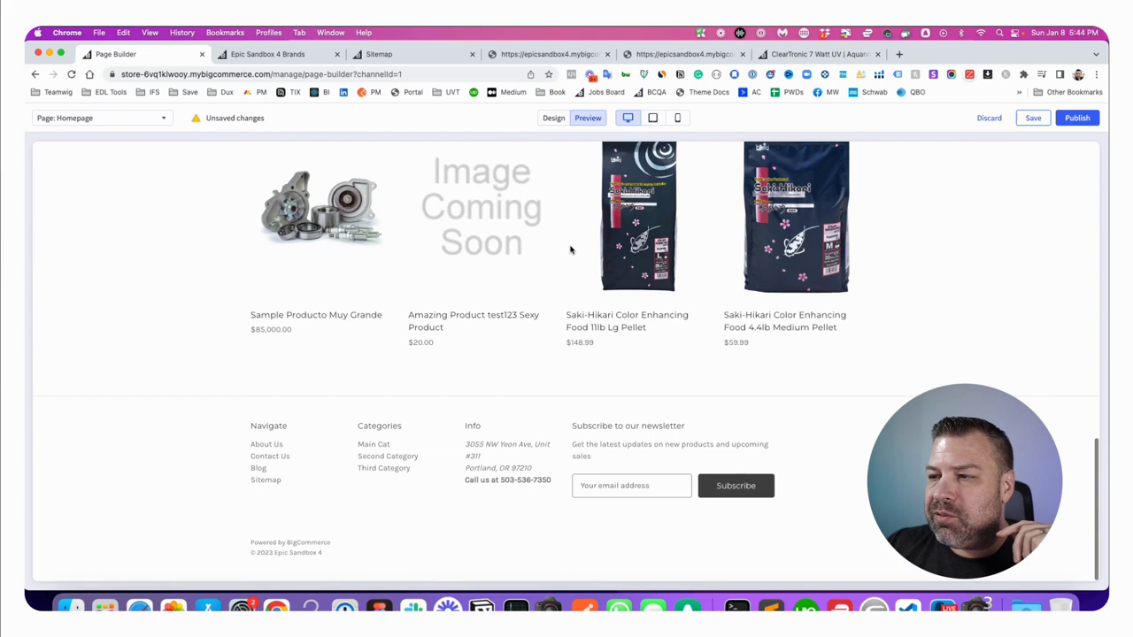